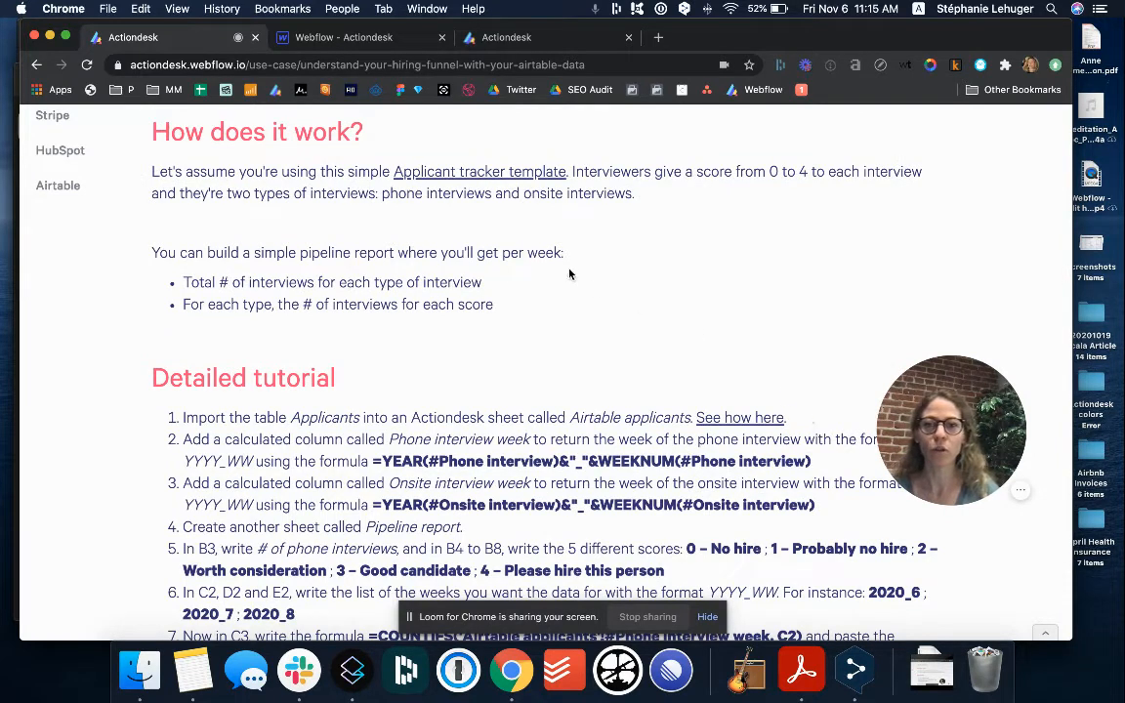
- View the linked Applicant tracker template, then go to Airtable's home page and open the Simple applicant tracker base
click(457, 186)
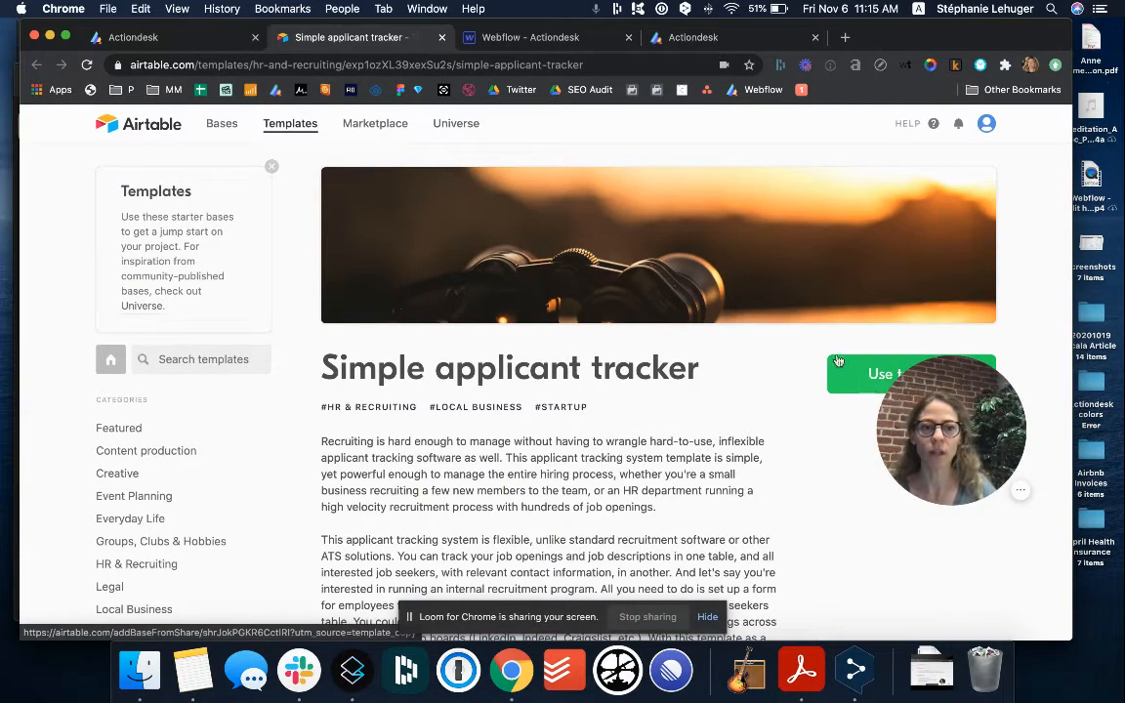
click(292, 65)
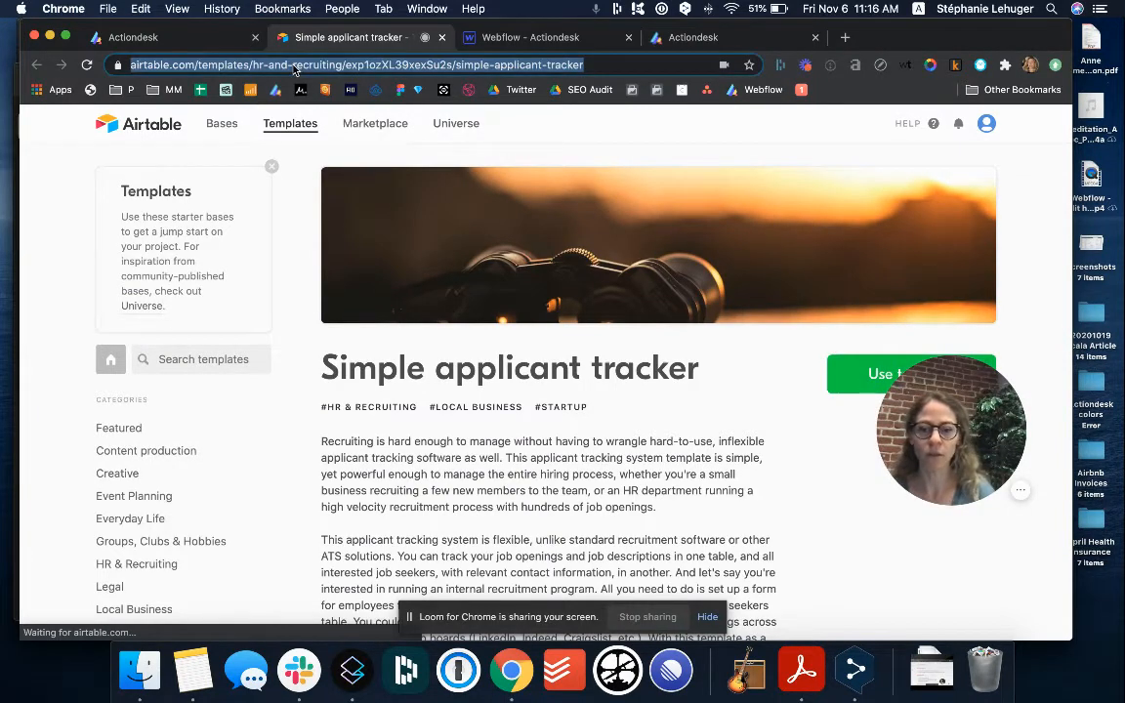
text(air)
key(Return)
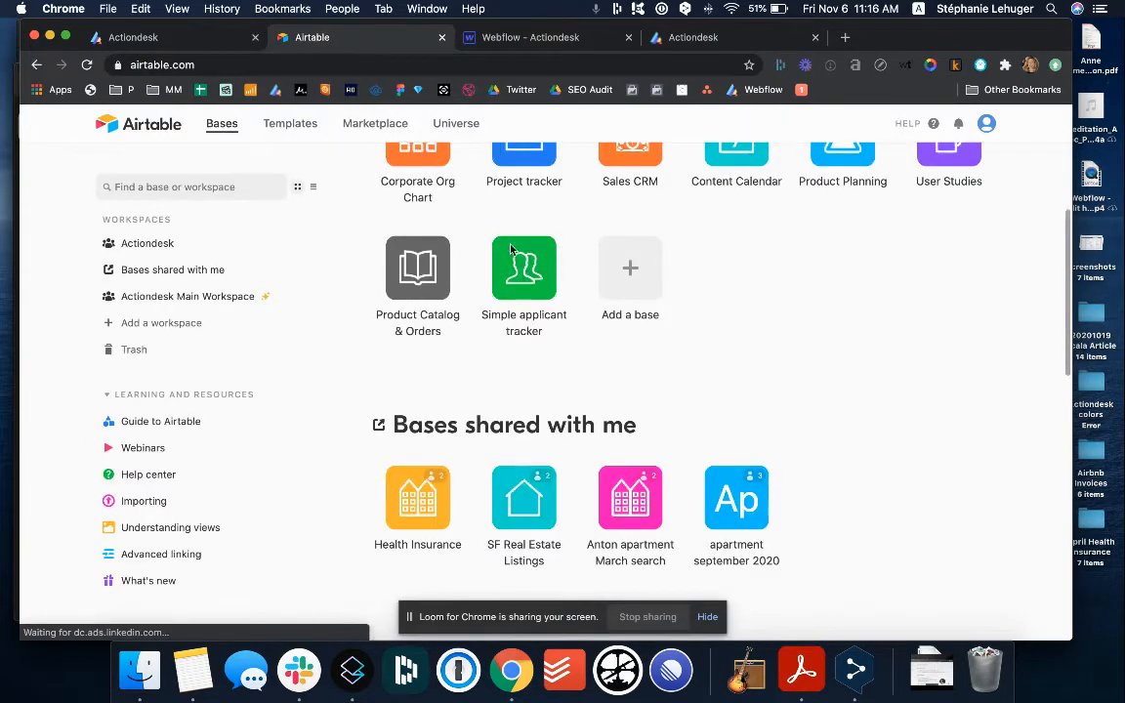
click(525, 278)
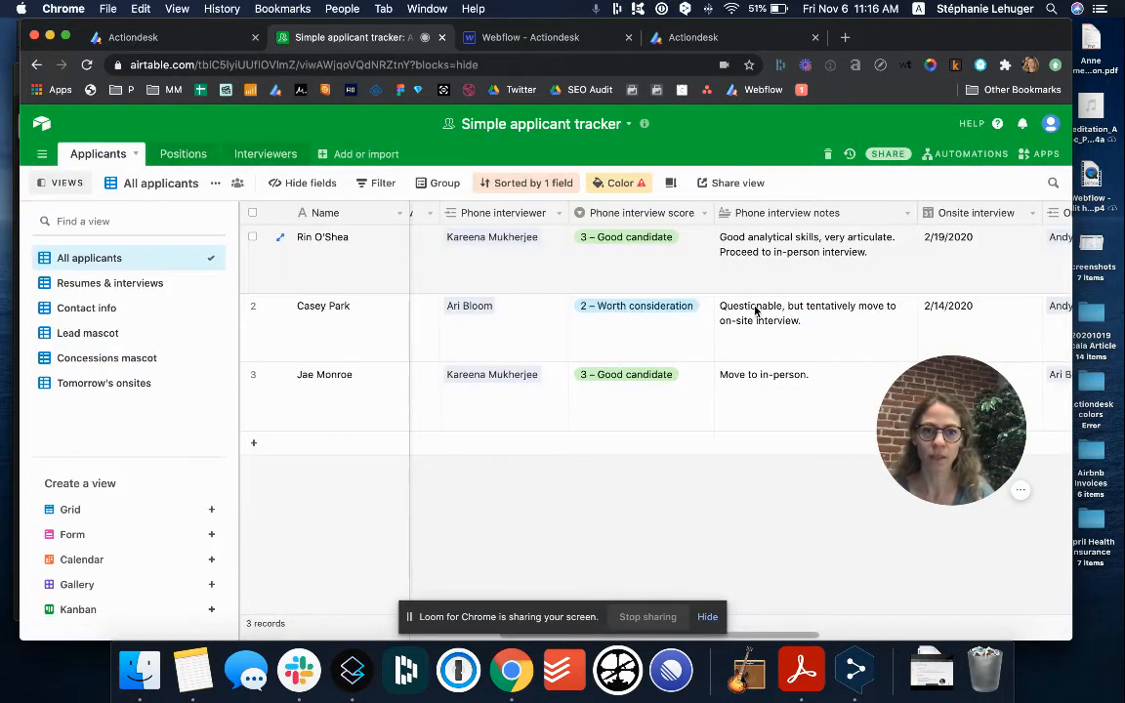
- Look through the phone and onsite interview columns of the Applicants table
scroll(752, 310, right, 5)
scroll(755, 310, right, 3)
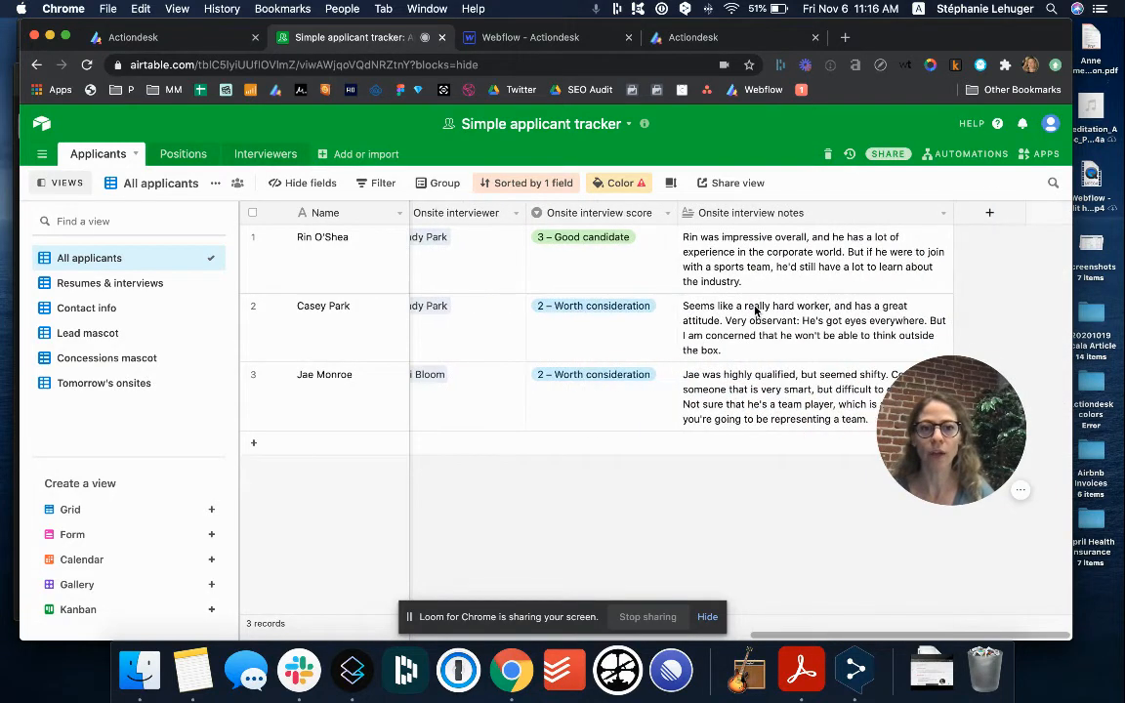
scroll(754, 310, left, 10)
scroll(755, 311, right, 6)
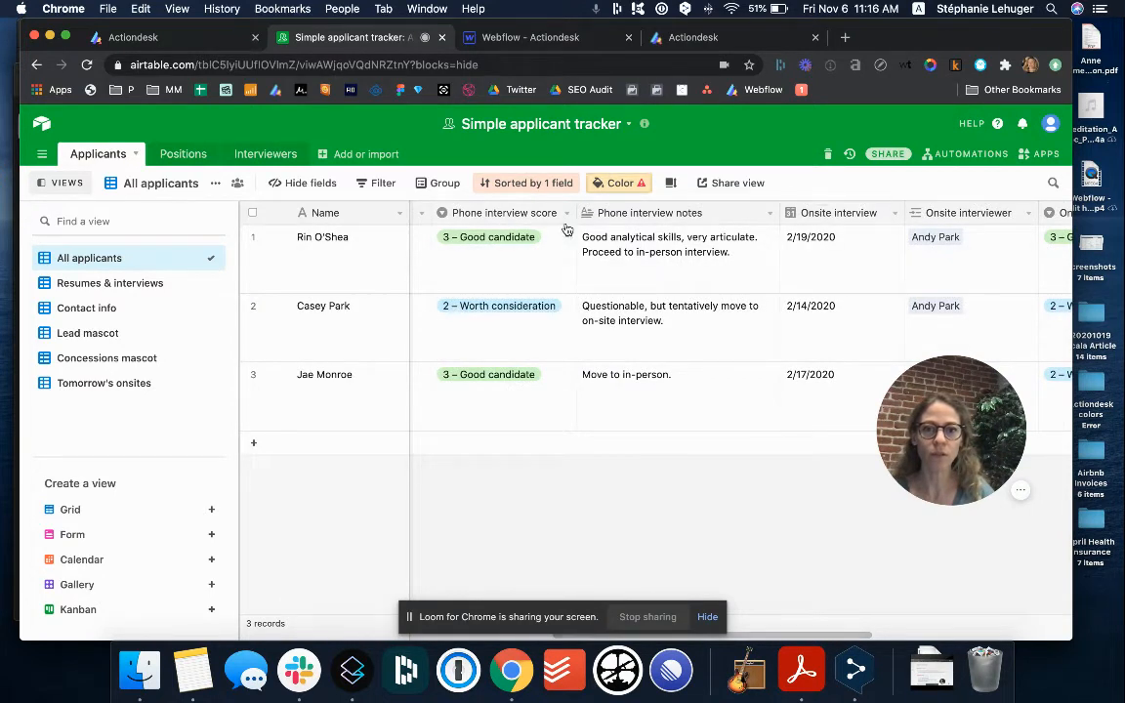
scroll(562, 248, left, 2)
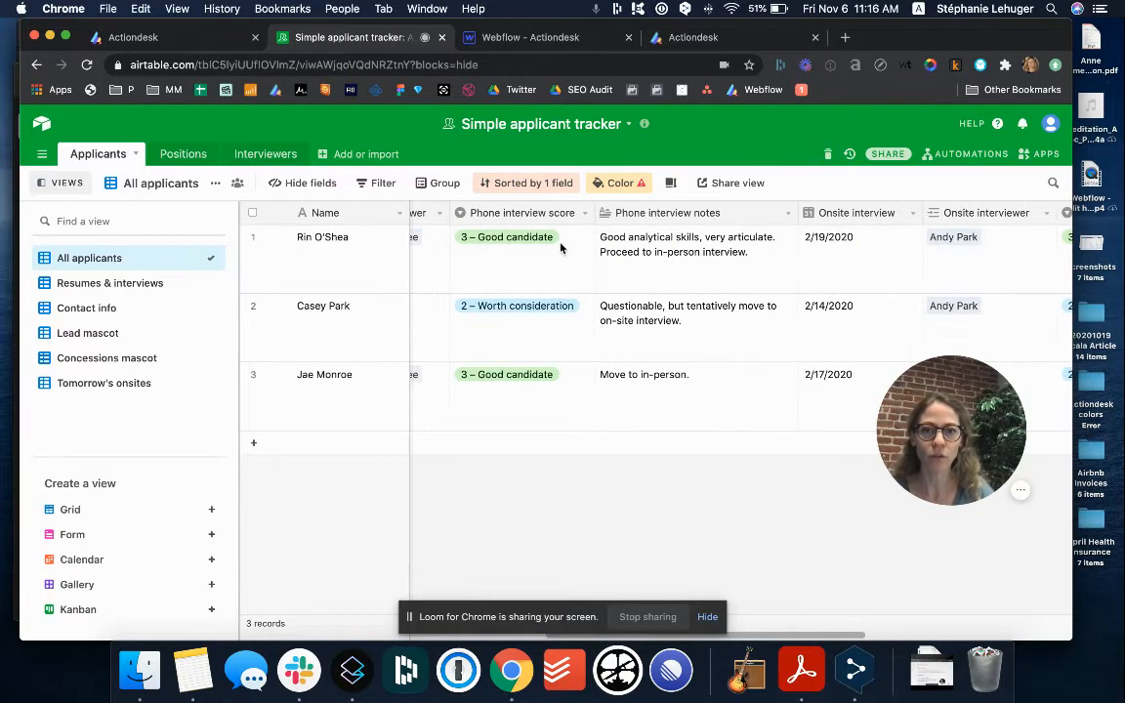
- Examine the options of the Phone interview score field without changing them, and compare the phone and onsite interview columns
click(584, 213)
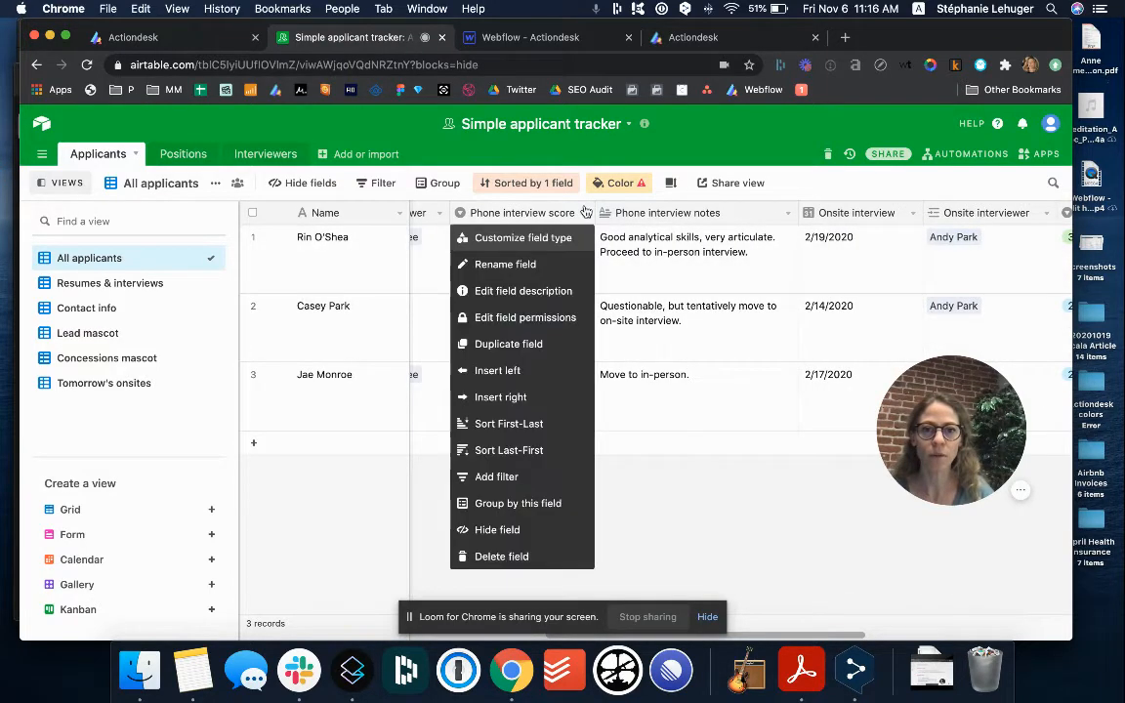
click(546, 238)
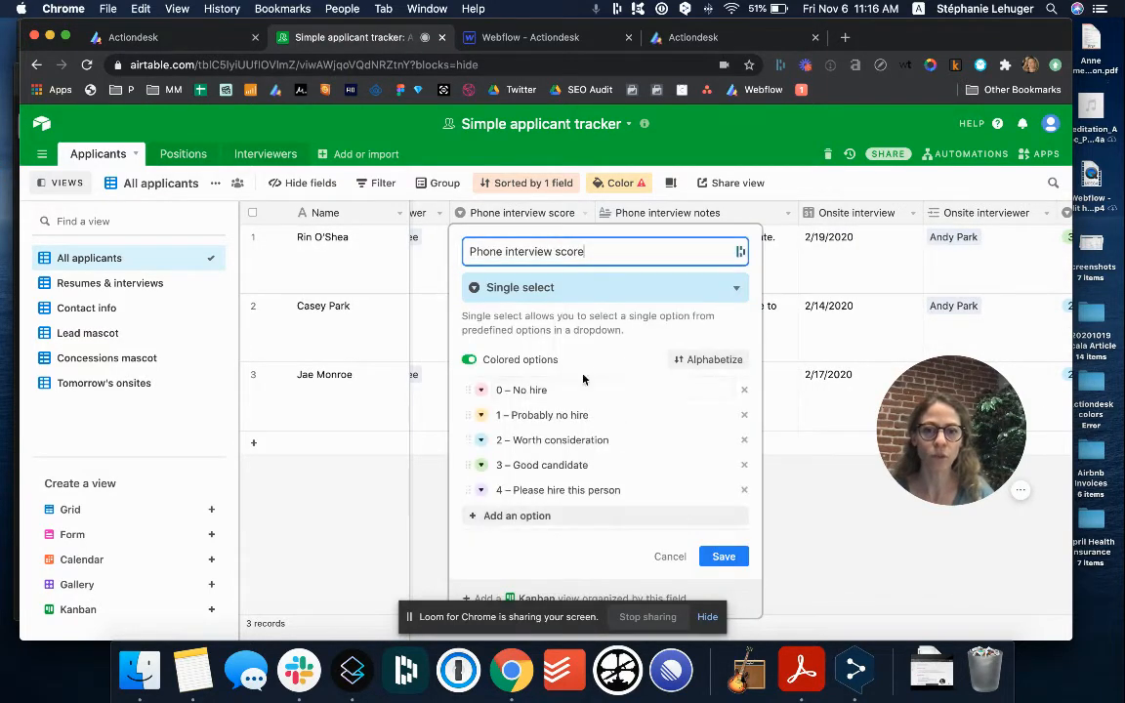
click(670, 556)
scroll(827, 274, left, 10)
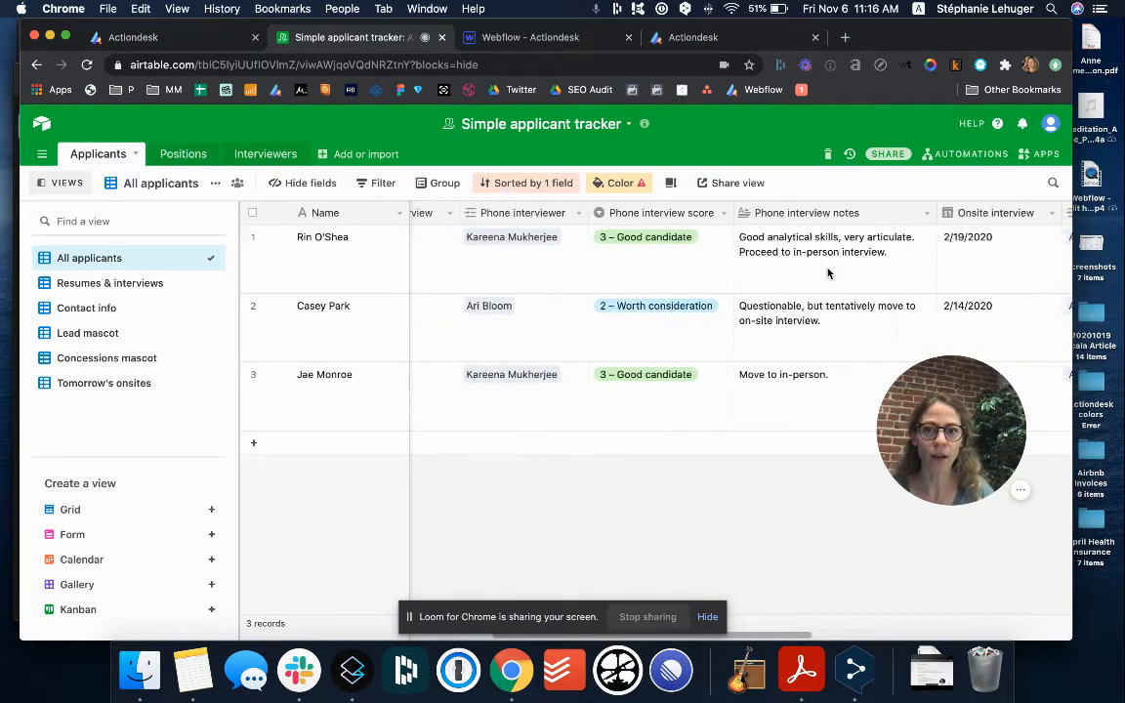
scroll(827, 273, right, 2)
scroll(828, 273, right, 10)
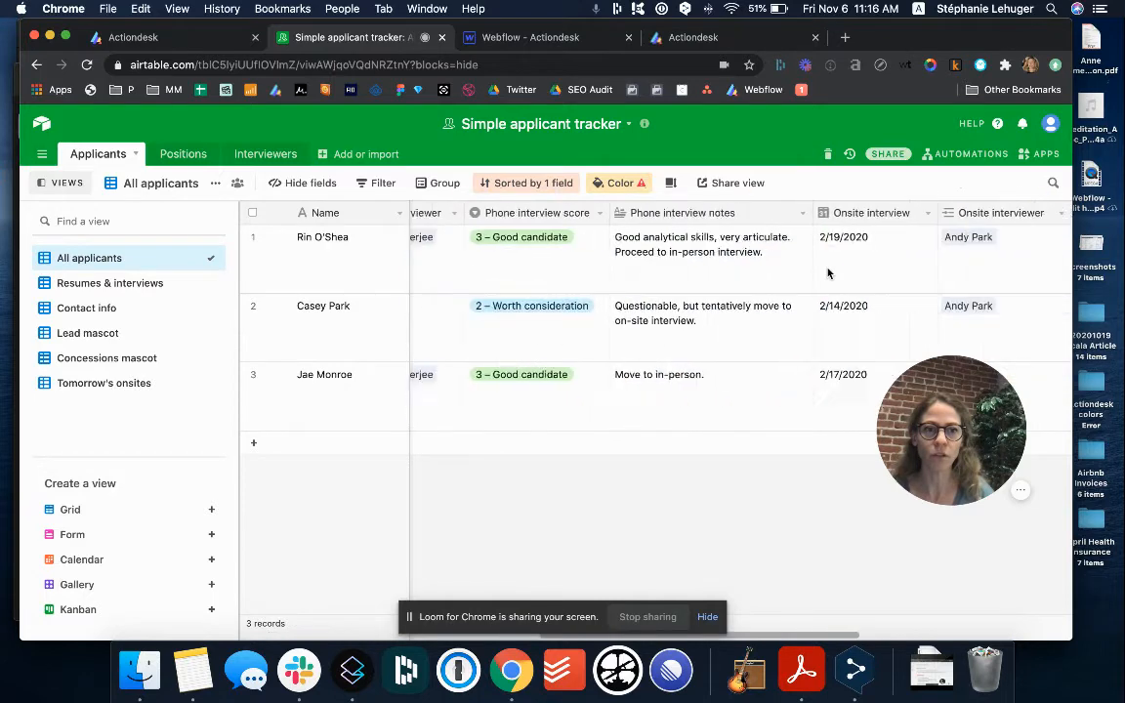
scroll(827, 274, left, 5)
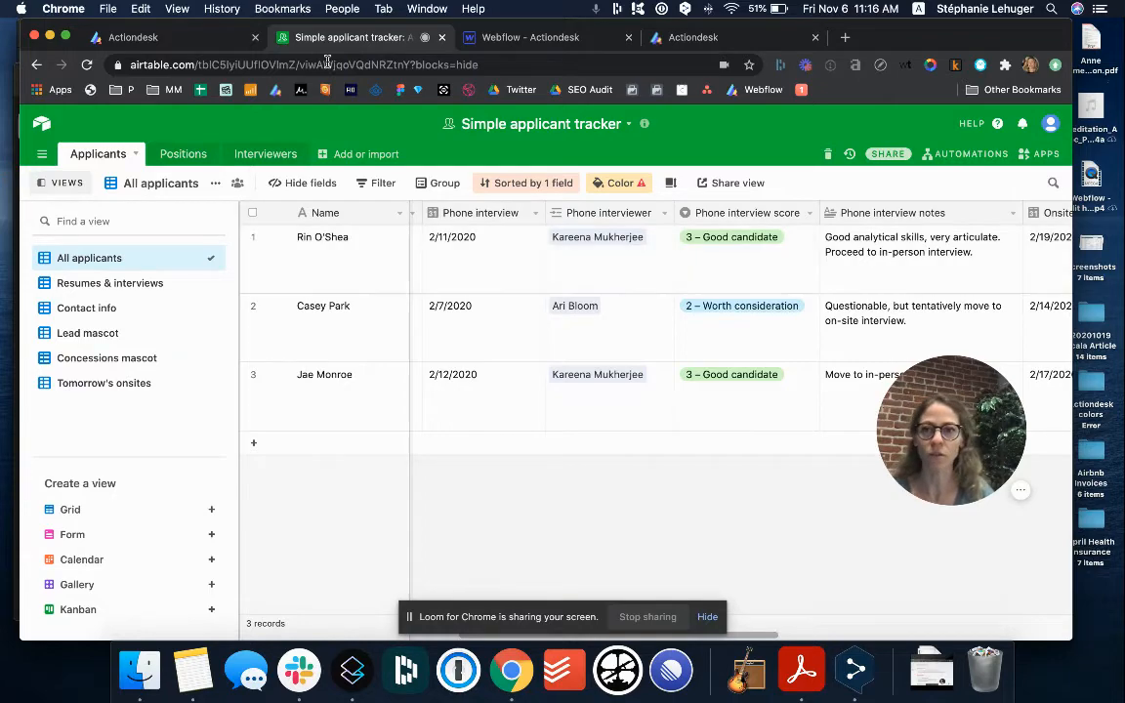
- Read the Detailed tutorial section, then switch to the Actiondesk sheet Airtable applicants and view its last imported columns
click(167, 37)
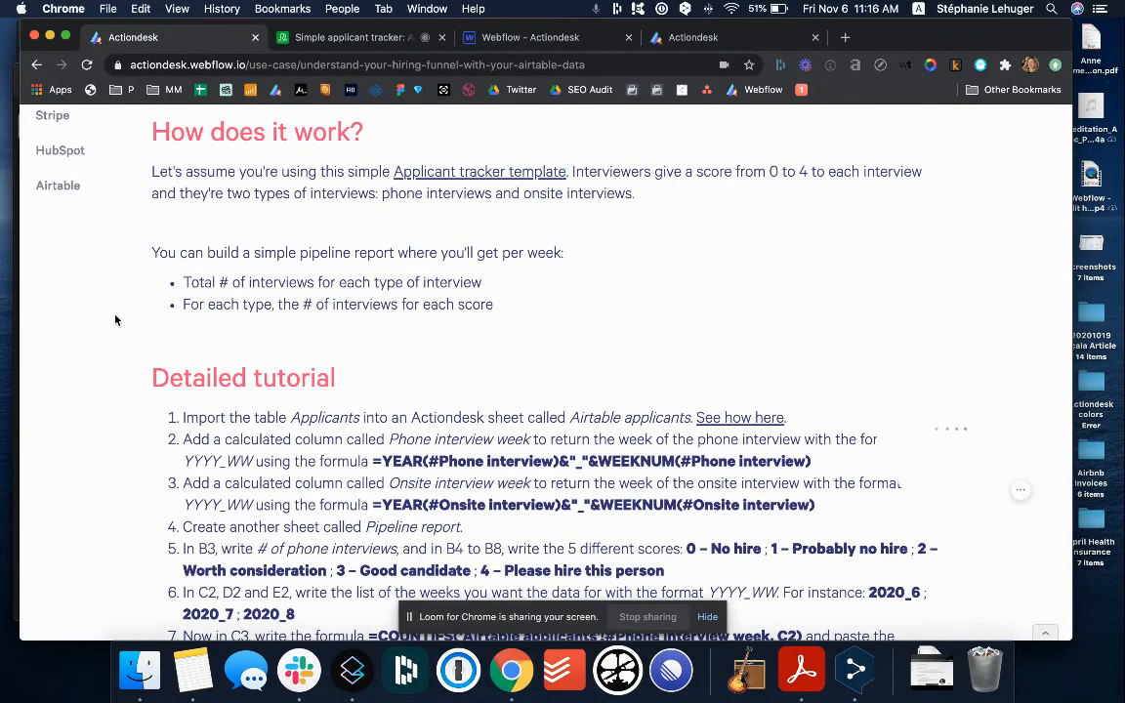
scroll(114, 319, down, 5)
scroll(115, 319, down, 1)
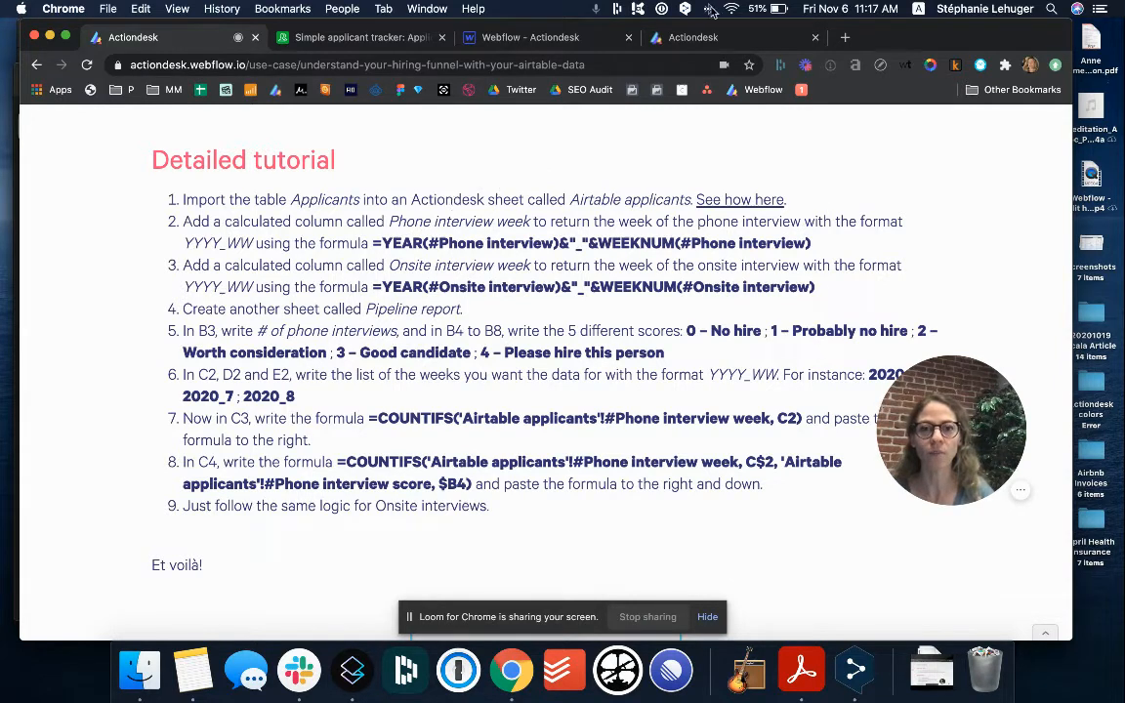
click(705, 39)
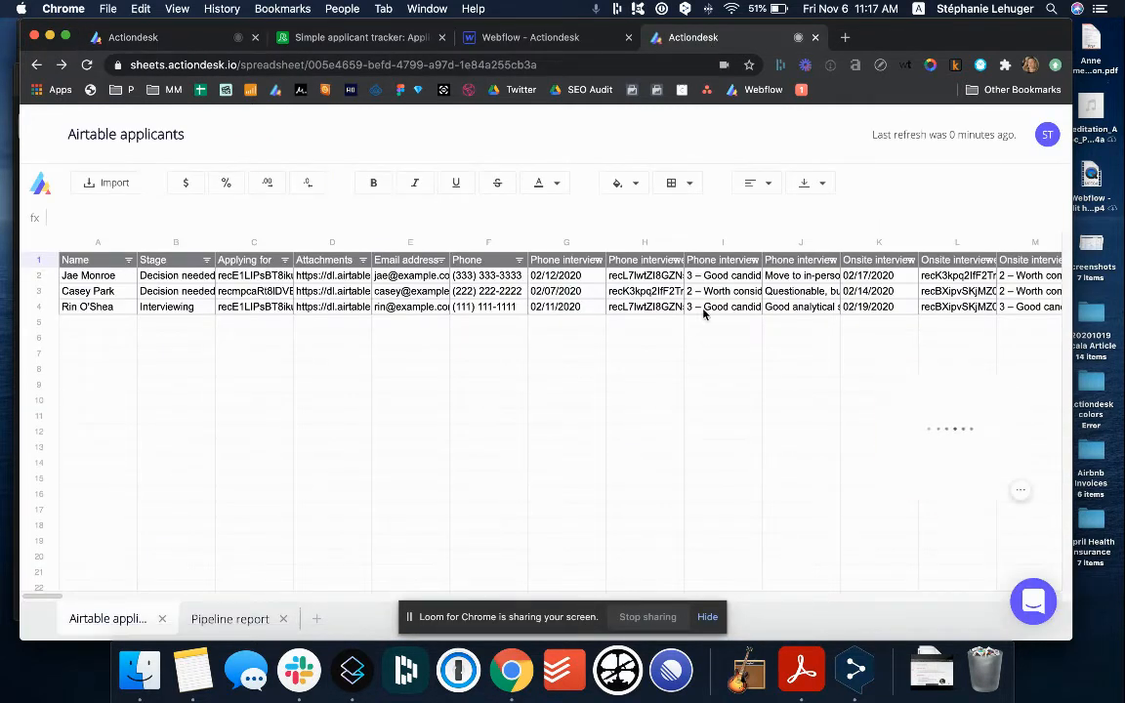
scroll(719, 288, right, 10)
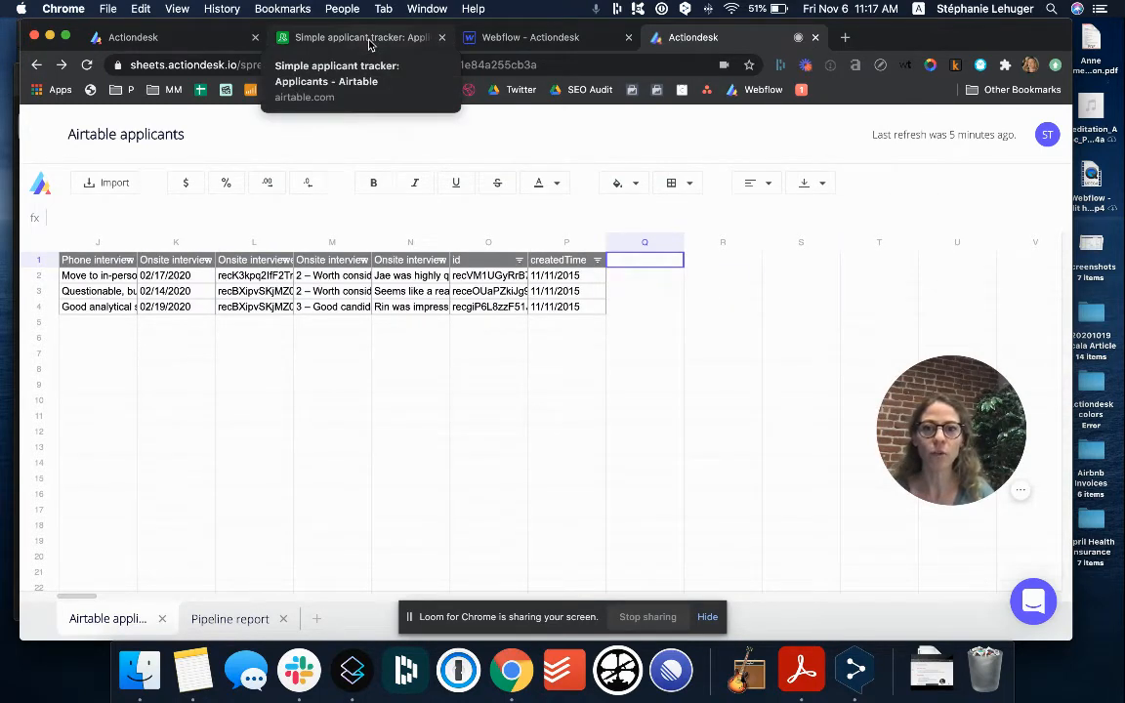
- Copy the column name "Phone interview week" from the tutorial's second instruction and enter it as the header in cell Q1 of Airtable applicants
click(146, 37)
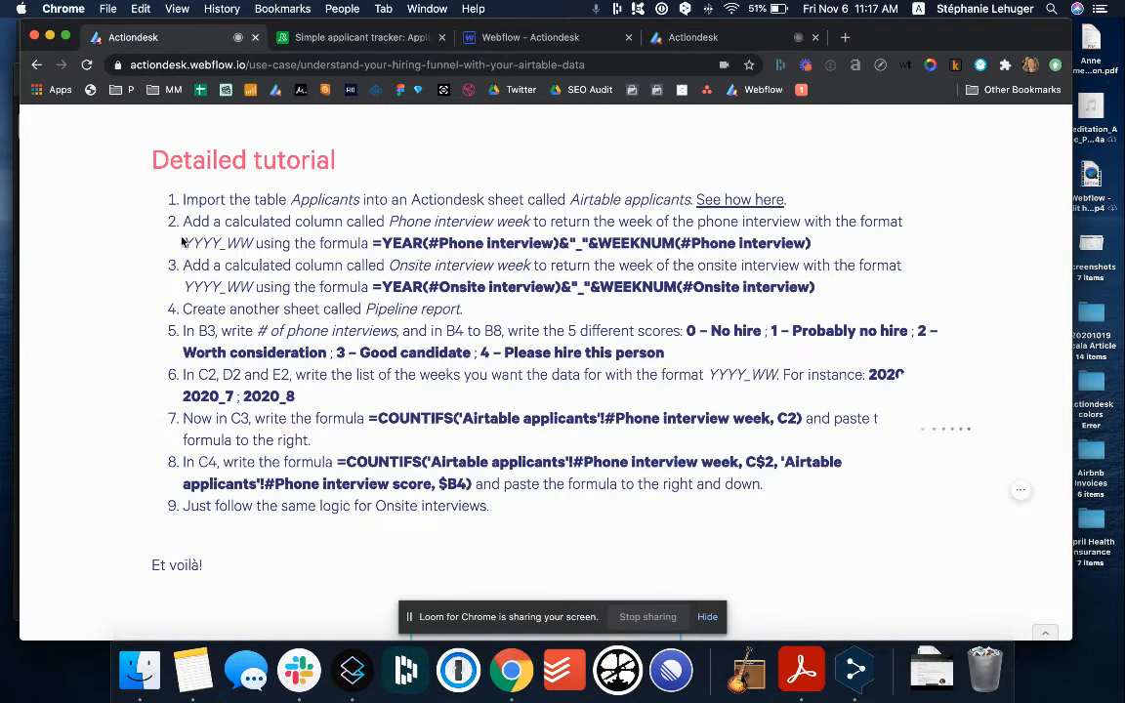
triple_click(181, 224)
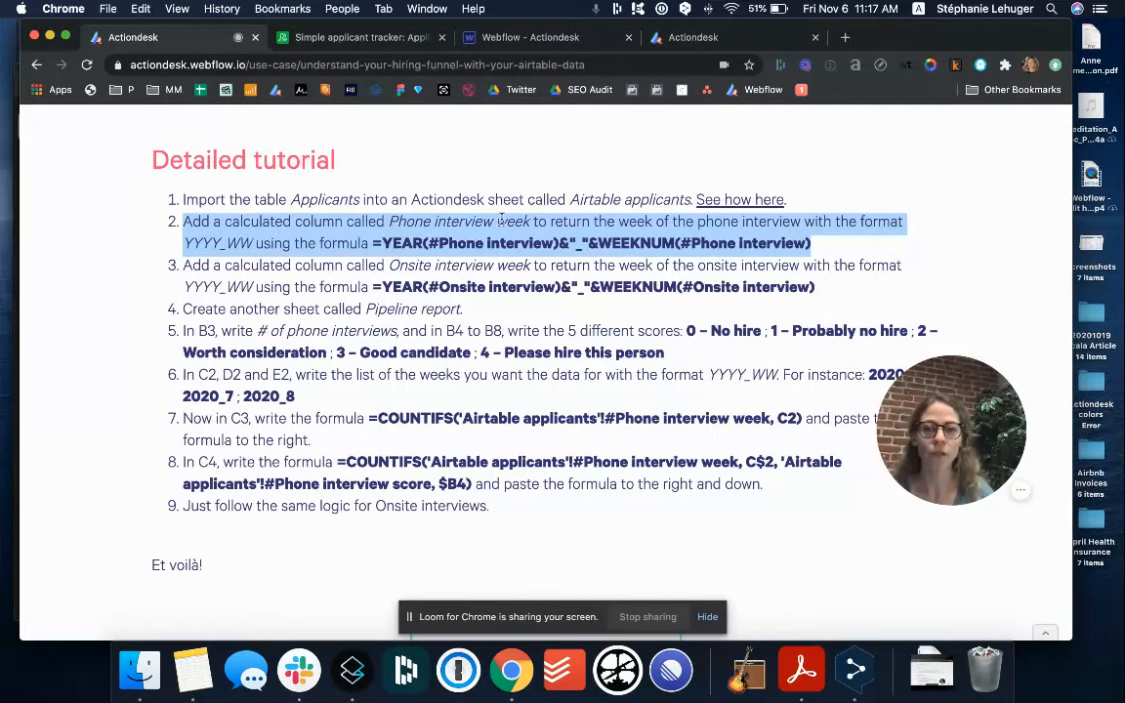
click(390, 221)
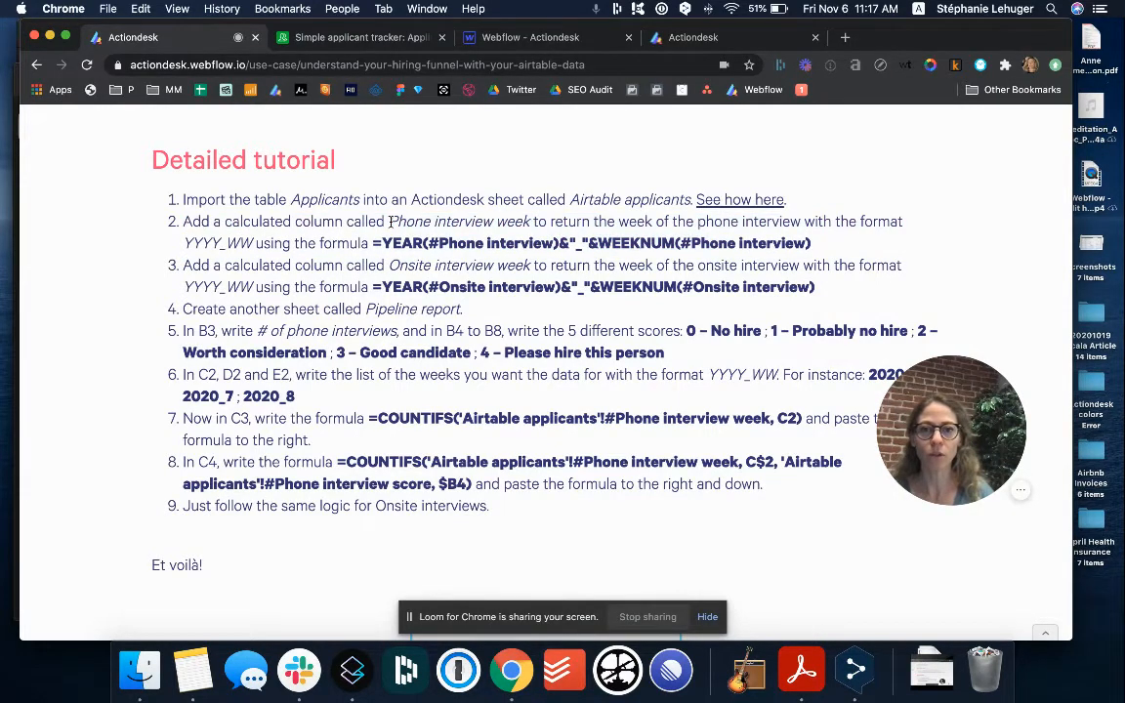
drag(390, 221, 531, 222)
key(super+c)
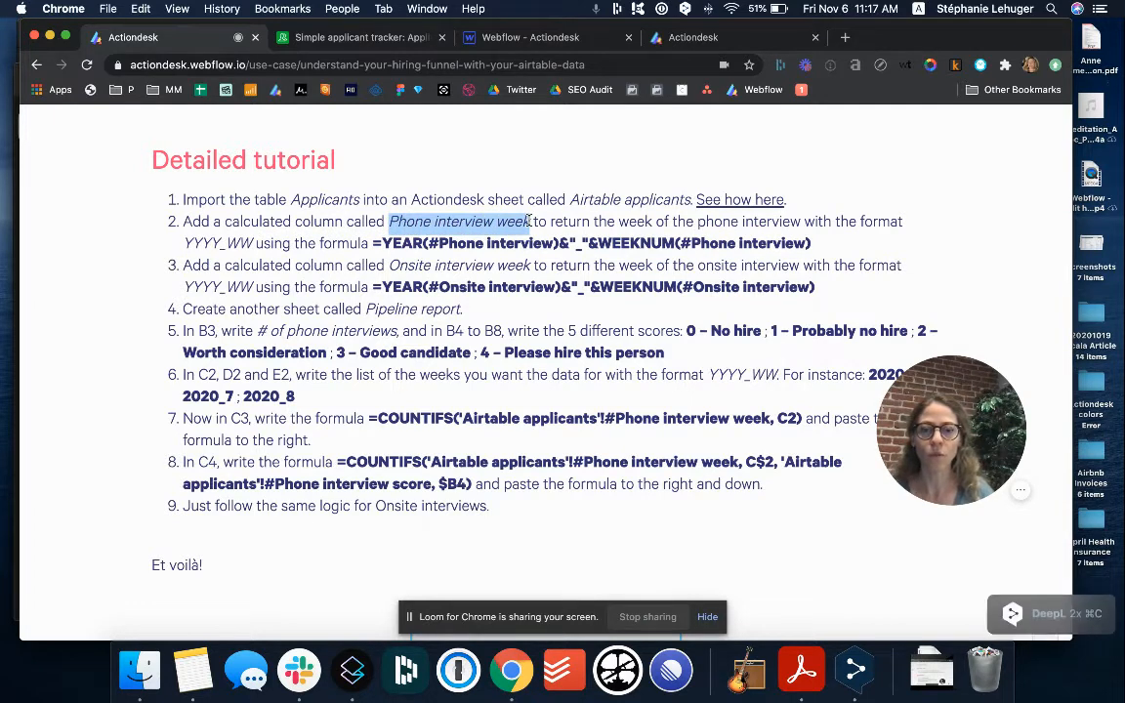
click(678, 37)
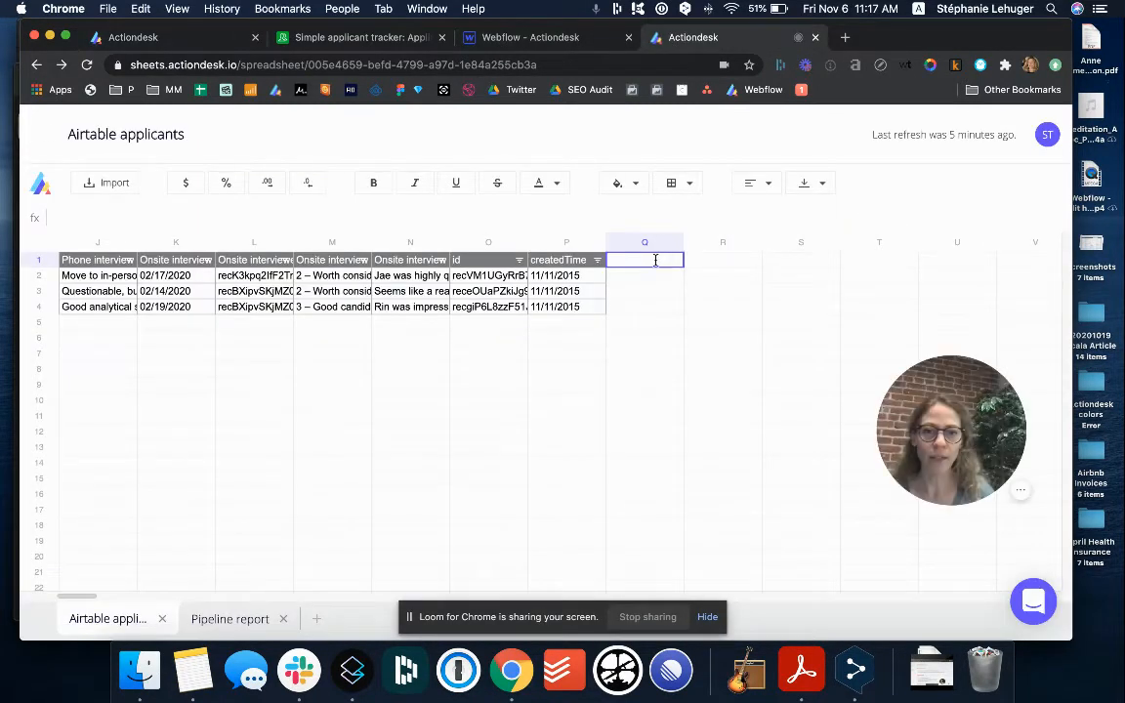
key(cmd+v)
key(Return)
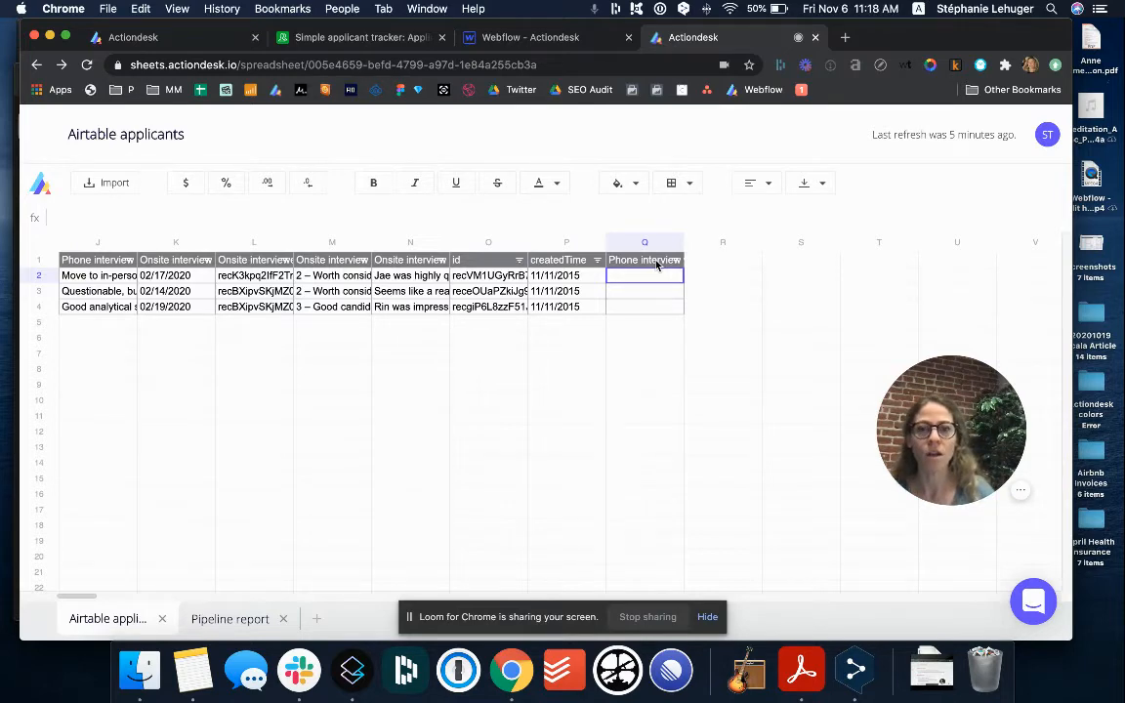
- Examine the YEAR and underscore parts of the Phone interview week formula in the tutorial
click(144, 36)
drag(382, 243, 422, 244)
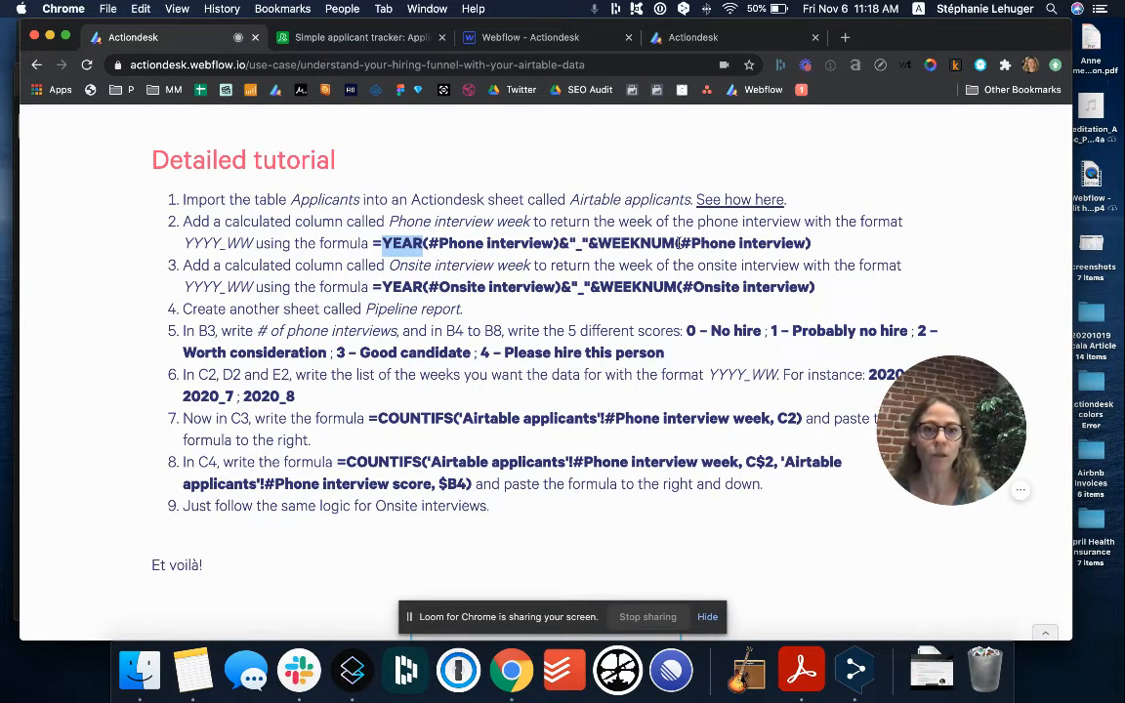
double_click(578, 243)
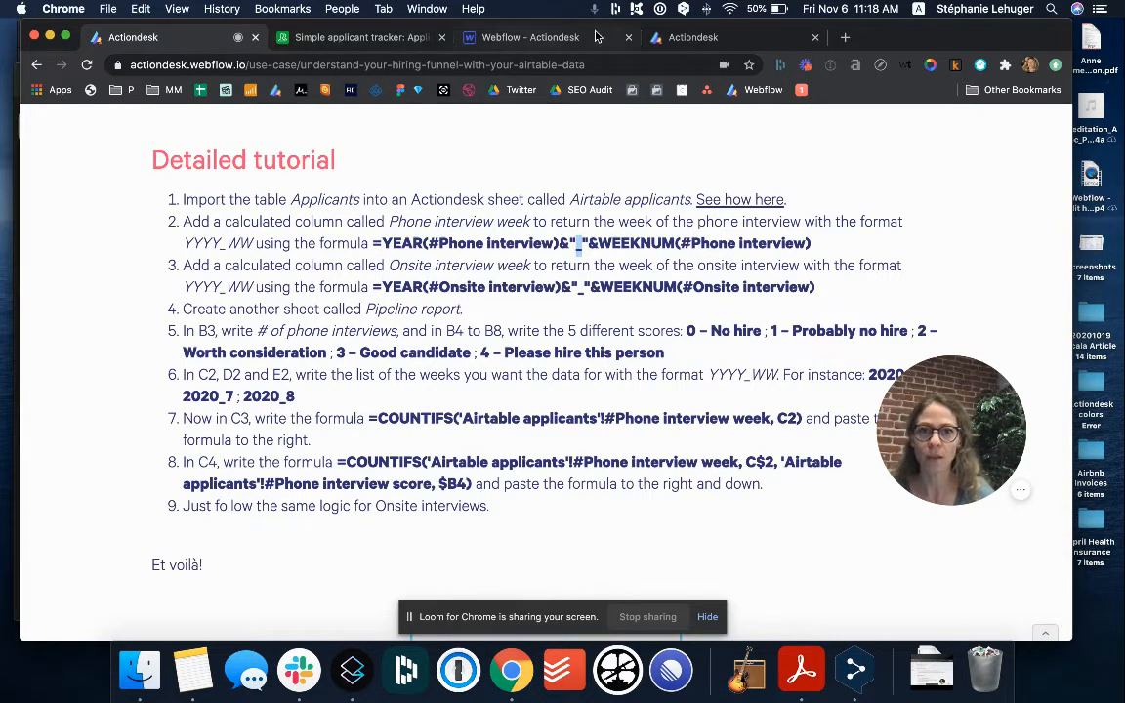
- Begin the Phone interview week formula in Q2 of the Actiondesk sheet Airtable applicants with the year of the Phone interview column
click(707, 39)
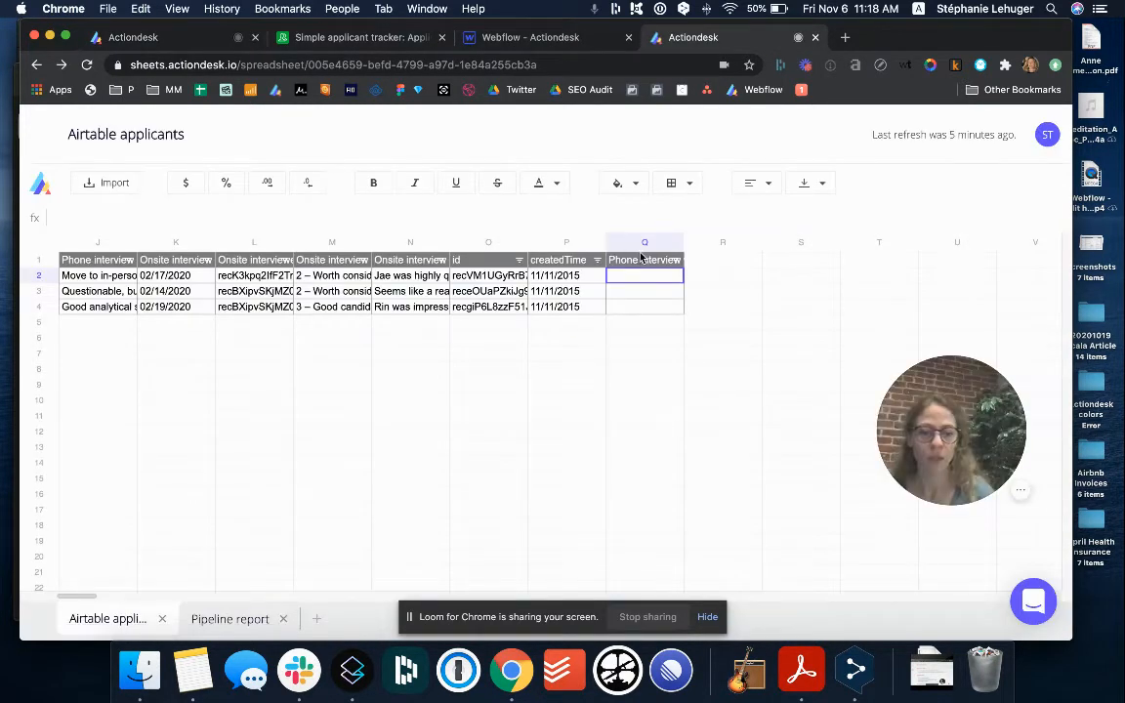
text(=year)
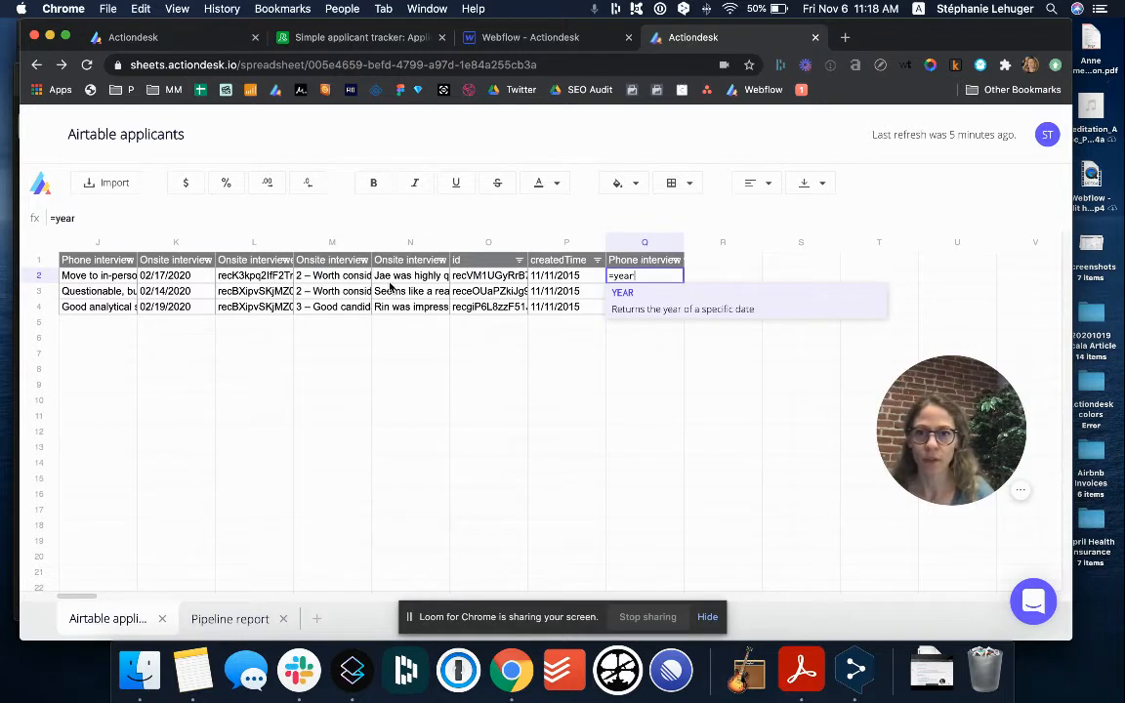
scroll(167, 298, left, 1)
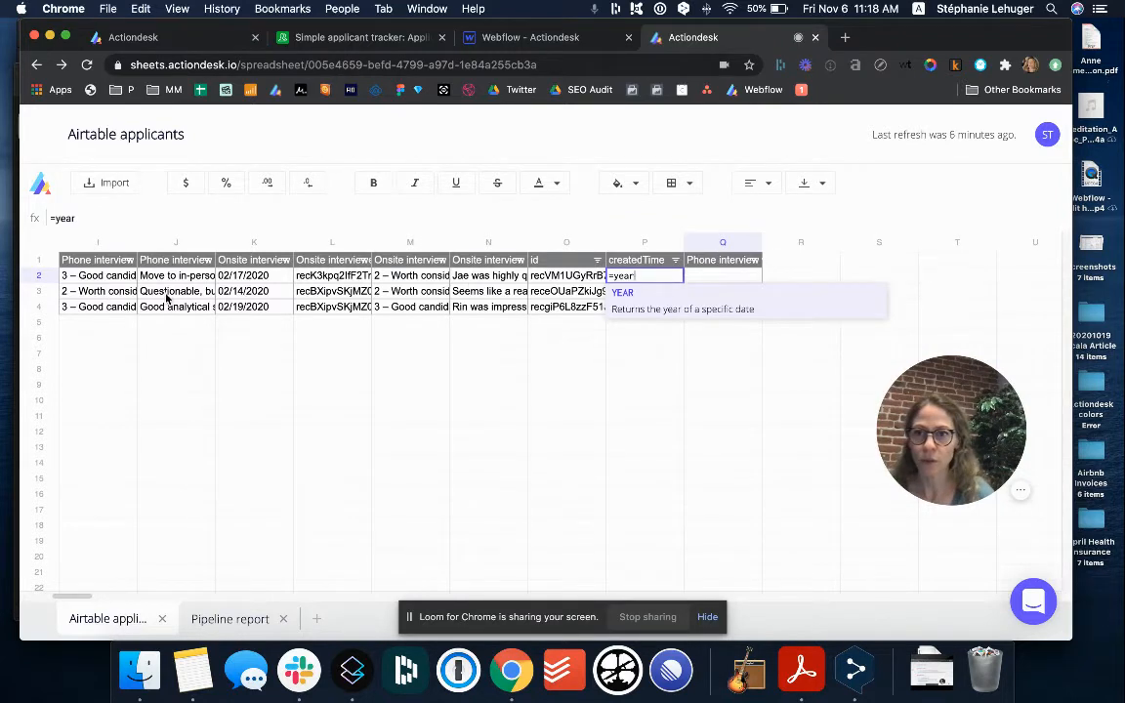
scroll(168, 298, left, 1)
scroll(168, 298, left, 3)
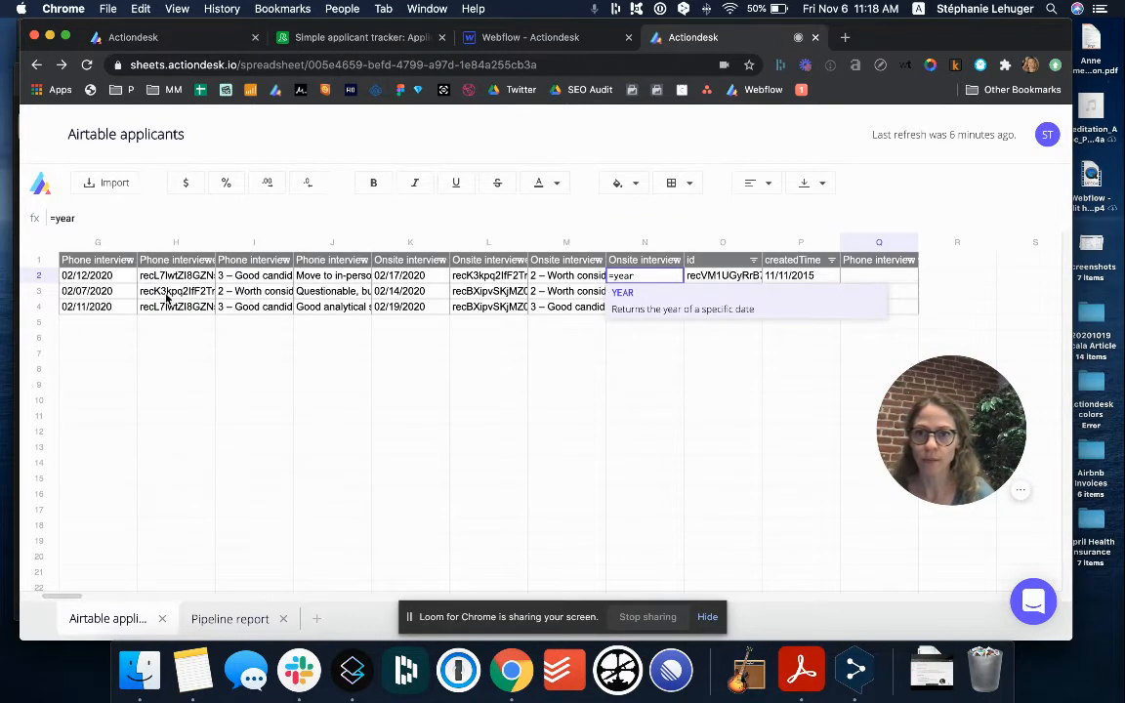
click(246, 262)
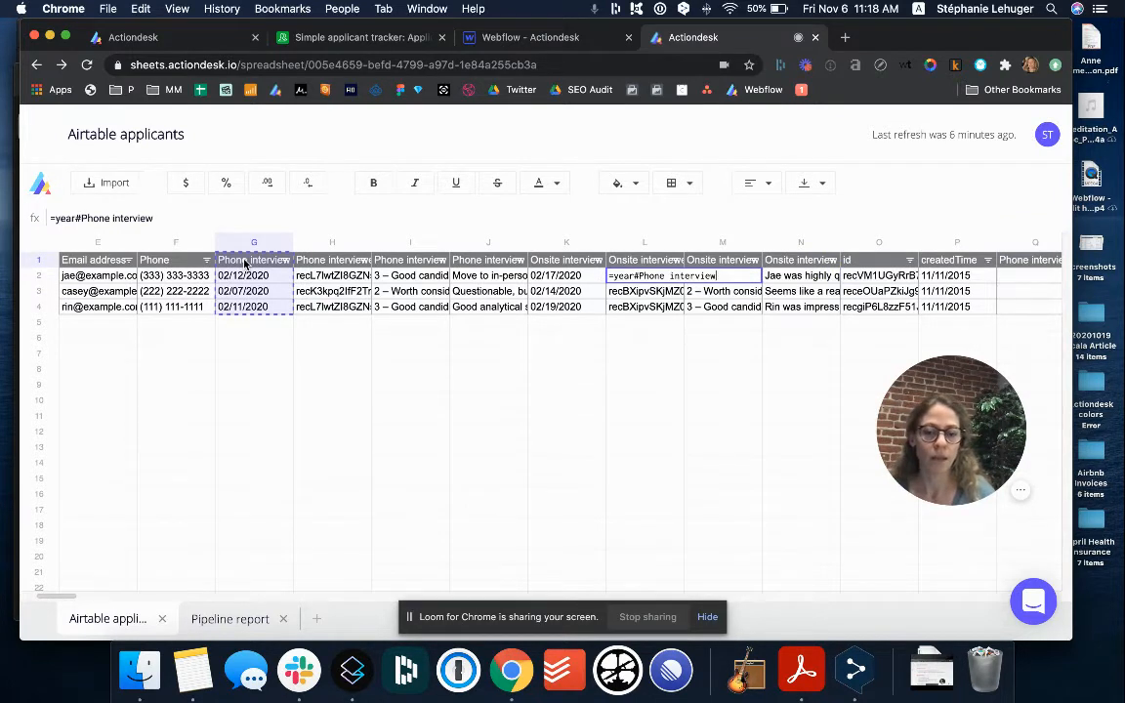
- Complete the Q2 formula by appending &"_"&WEEKNUM(#Phone interview) and apply it to the column
text(&)
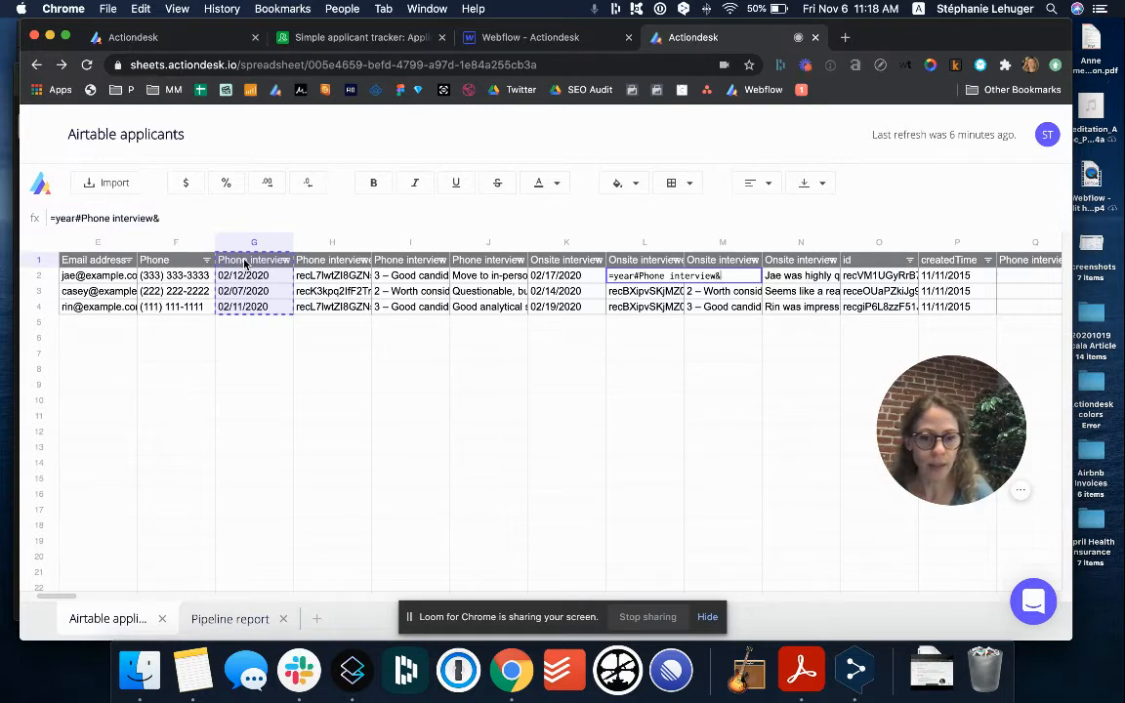
text("_")
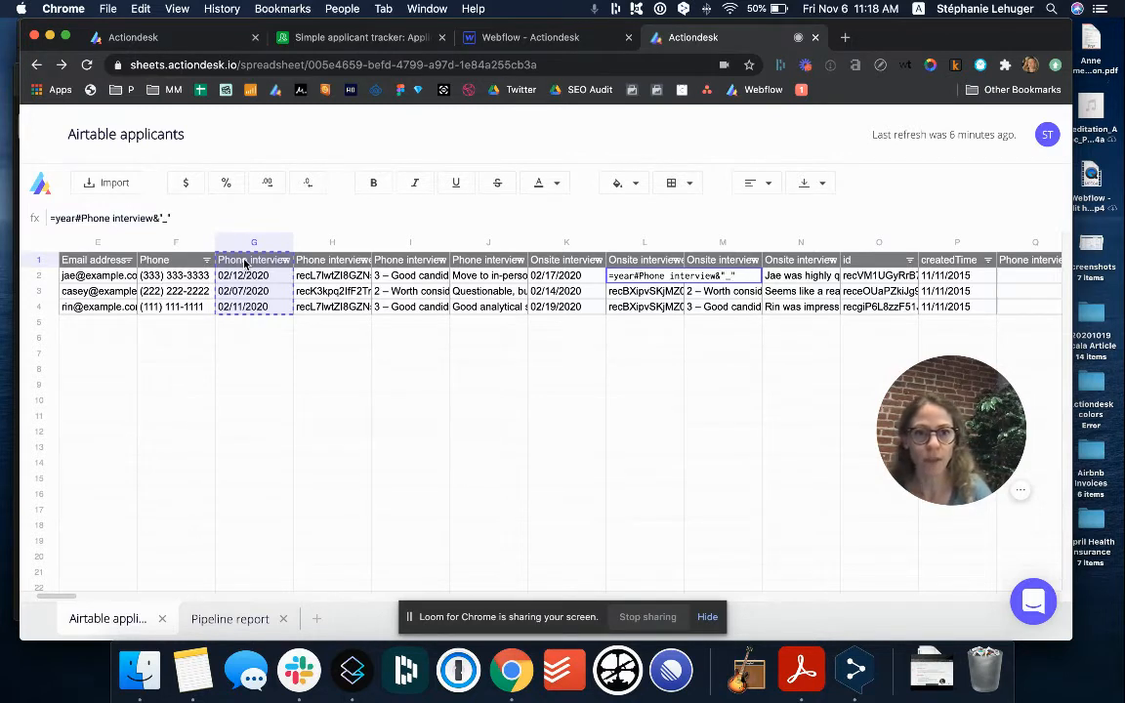
text(&wee)
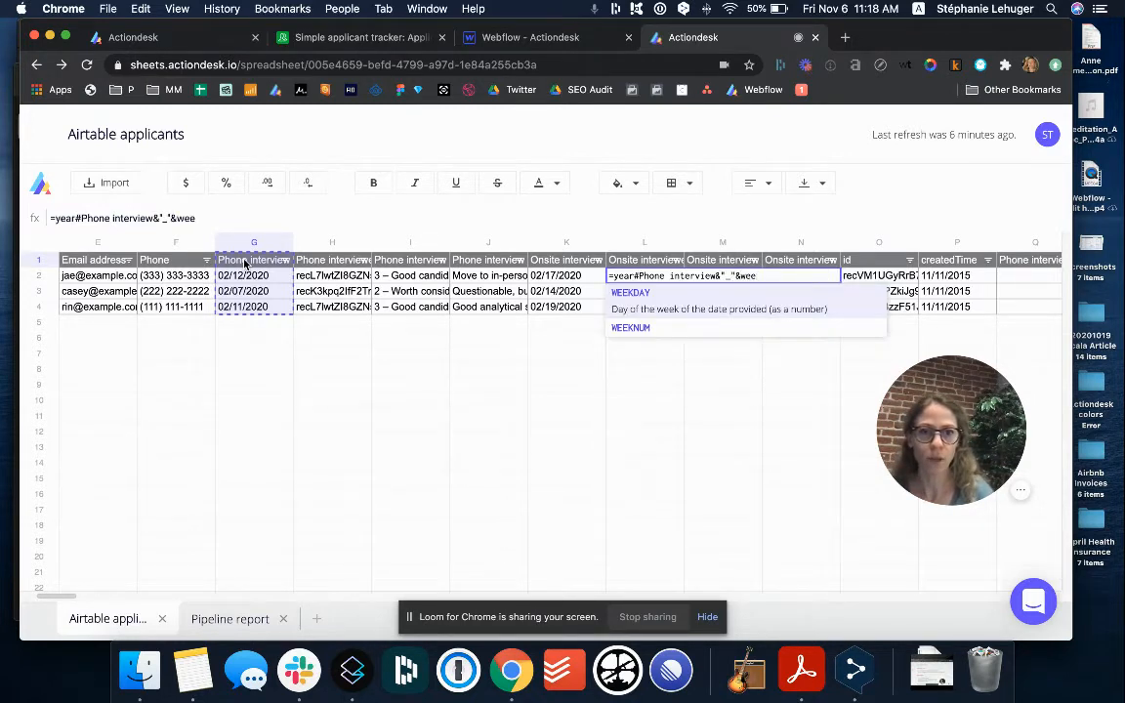
click(635, 332)
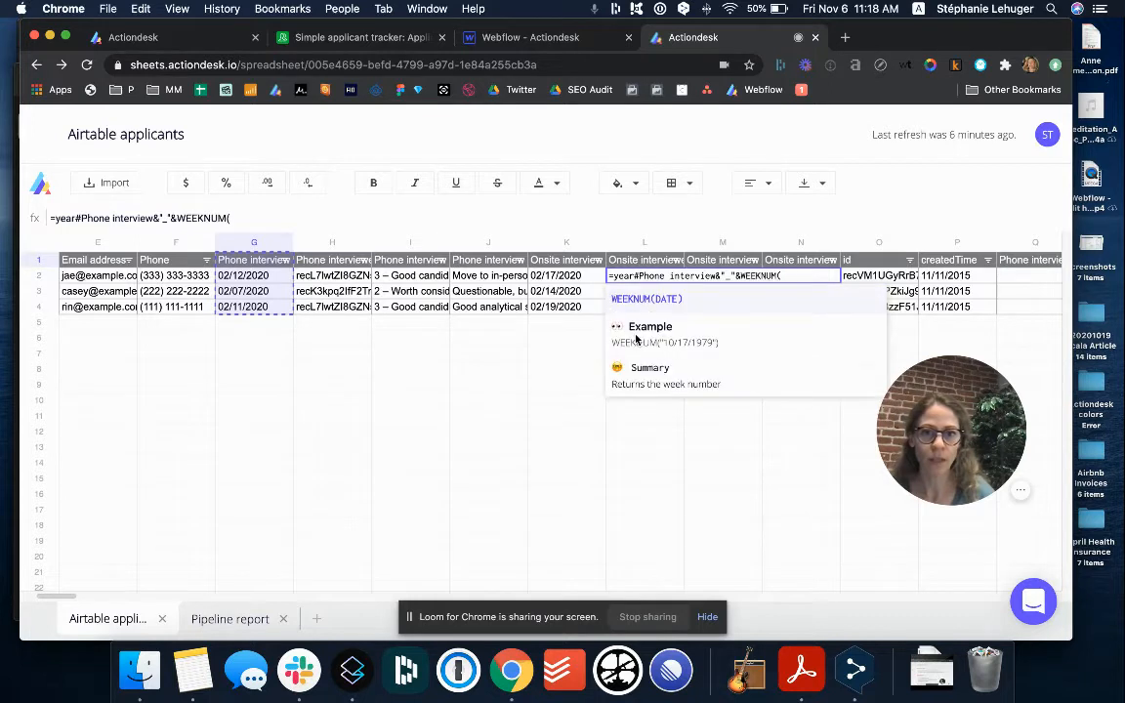
click(263, 260)
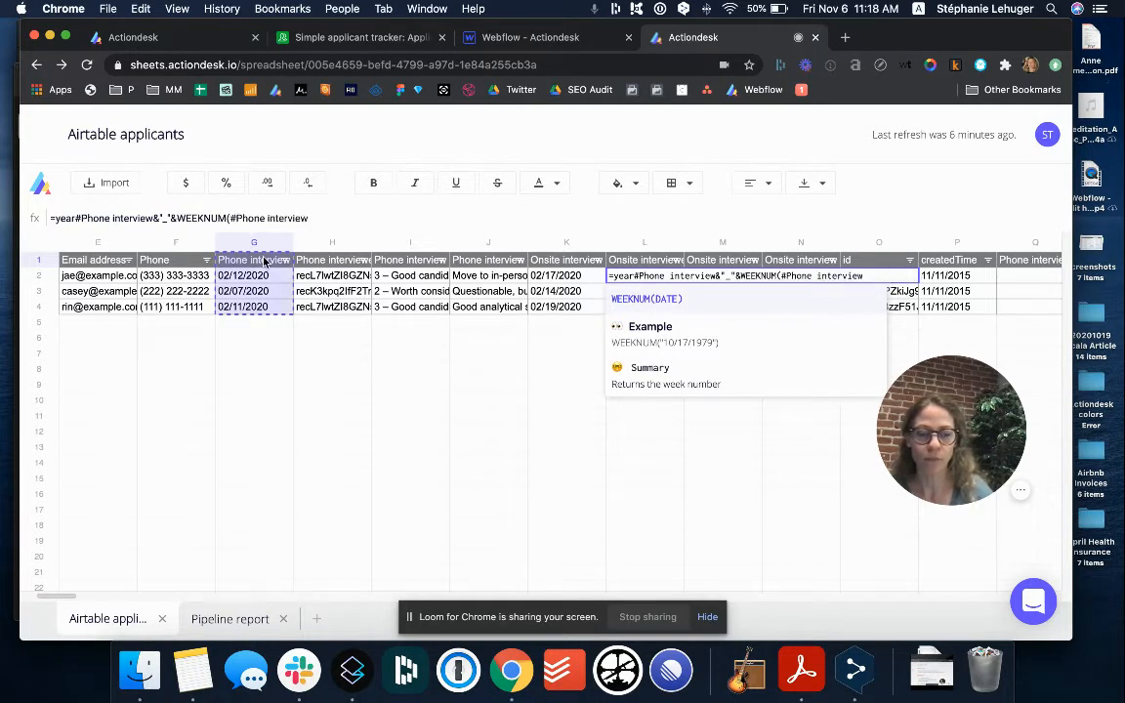
text())
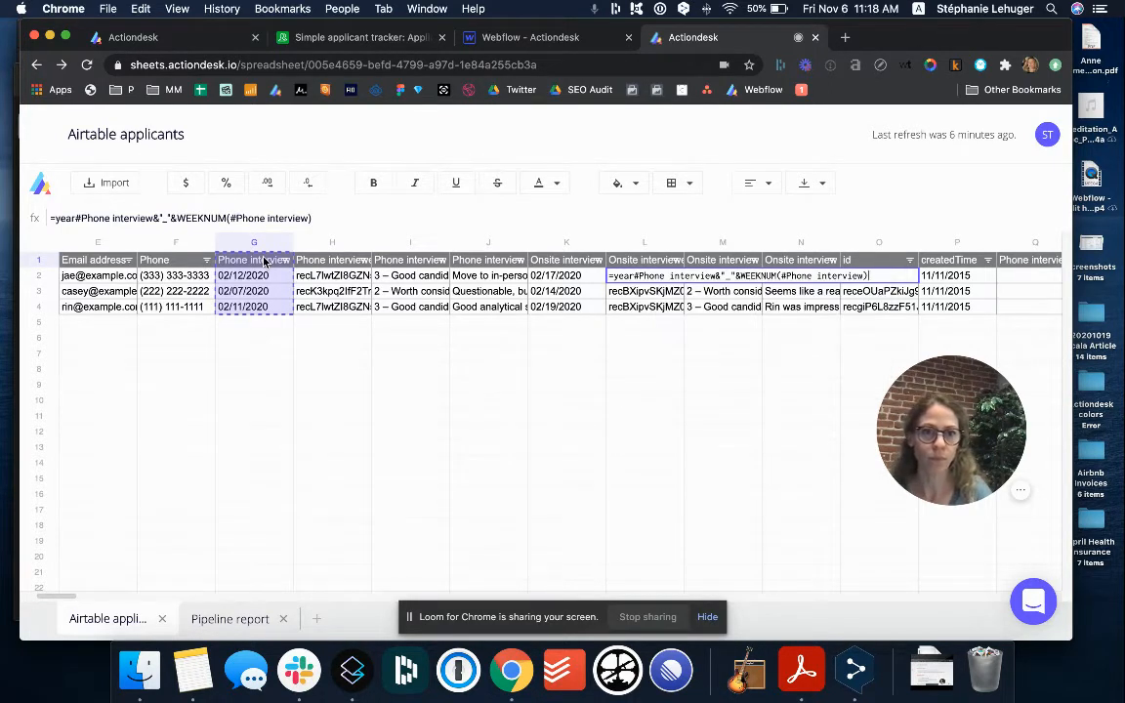
key(Return)
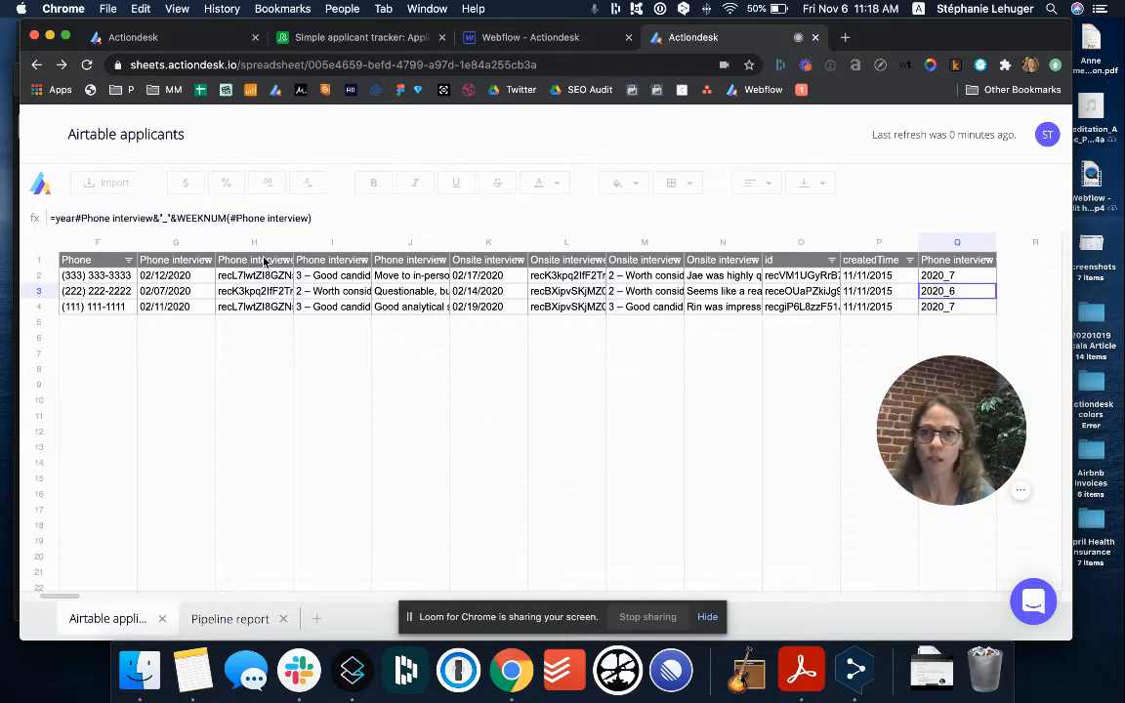
- Copy the column name "Onsite interview week" from the tutorial's third instruction and enter it as the header in R1 of Airtable applicants
click(164, 38)
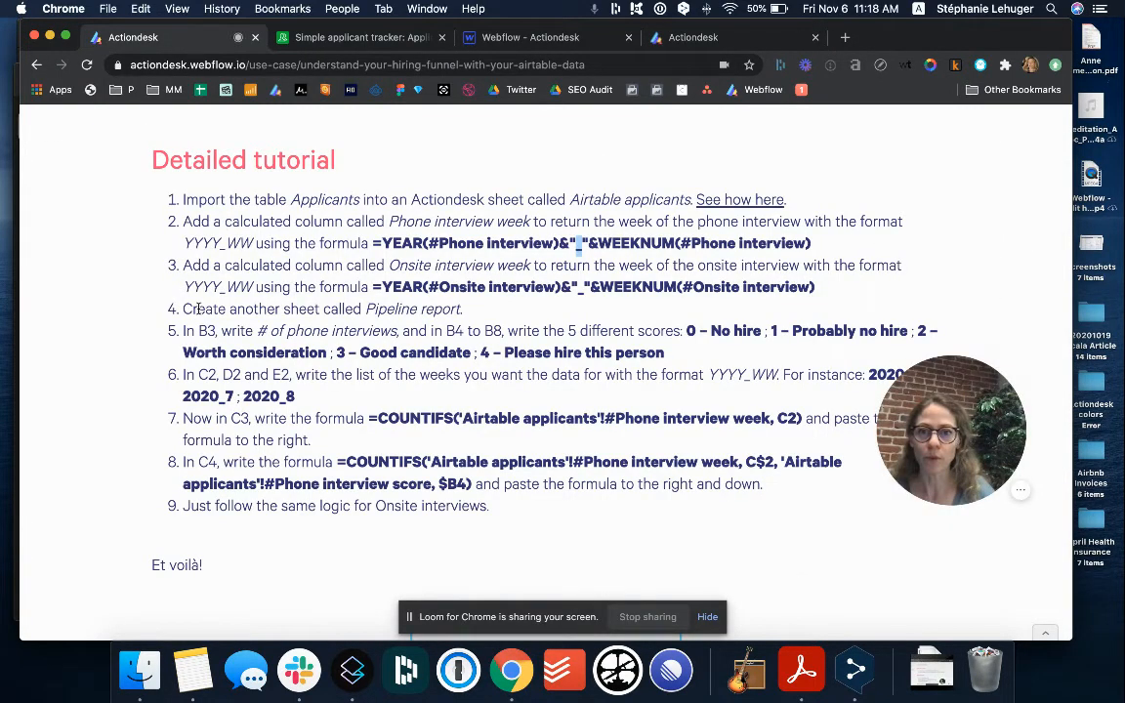
triple_click(405, 259)
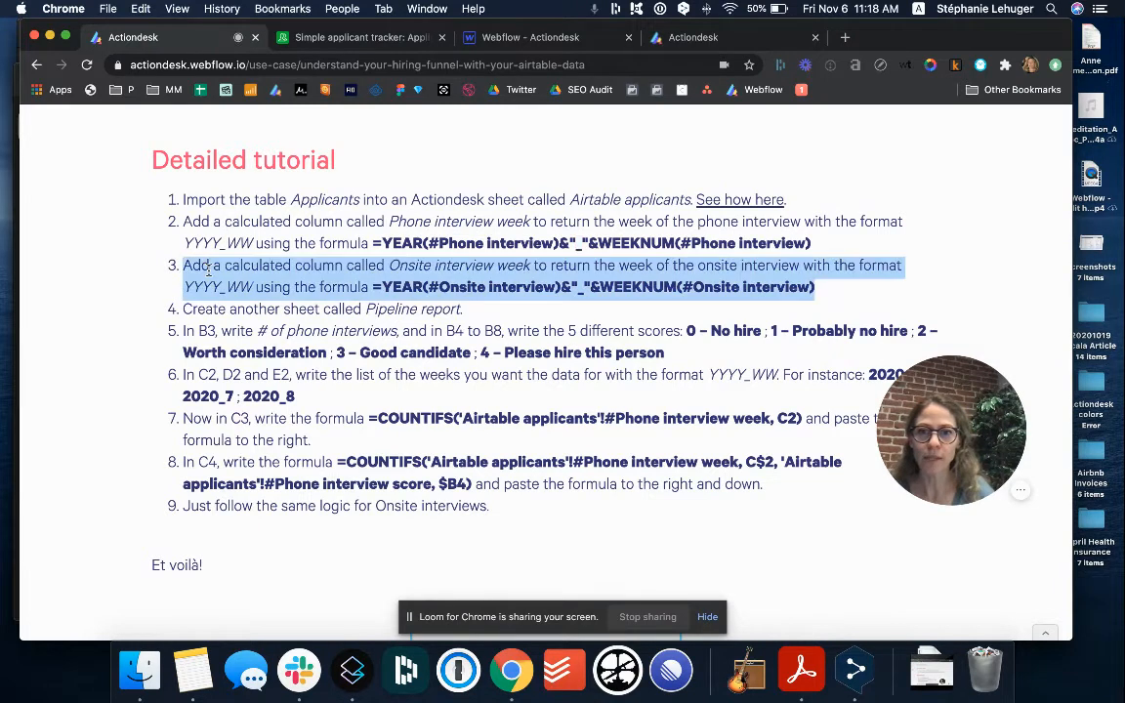
click(403, 264)
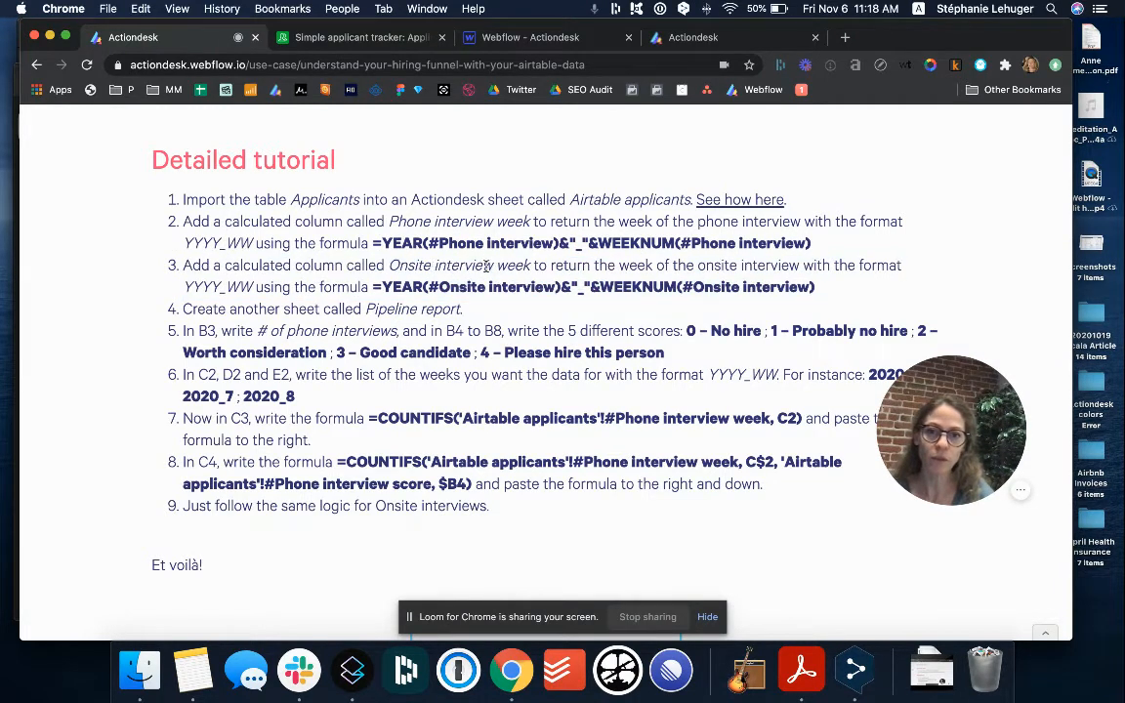
drag(389, 264, 530, 264)
key(ctrl+c)
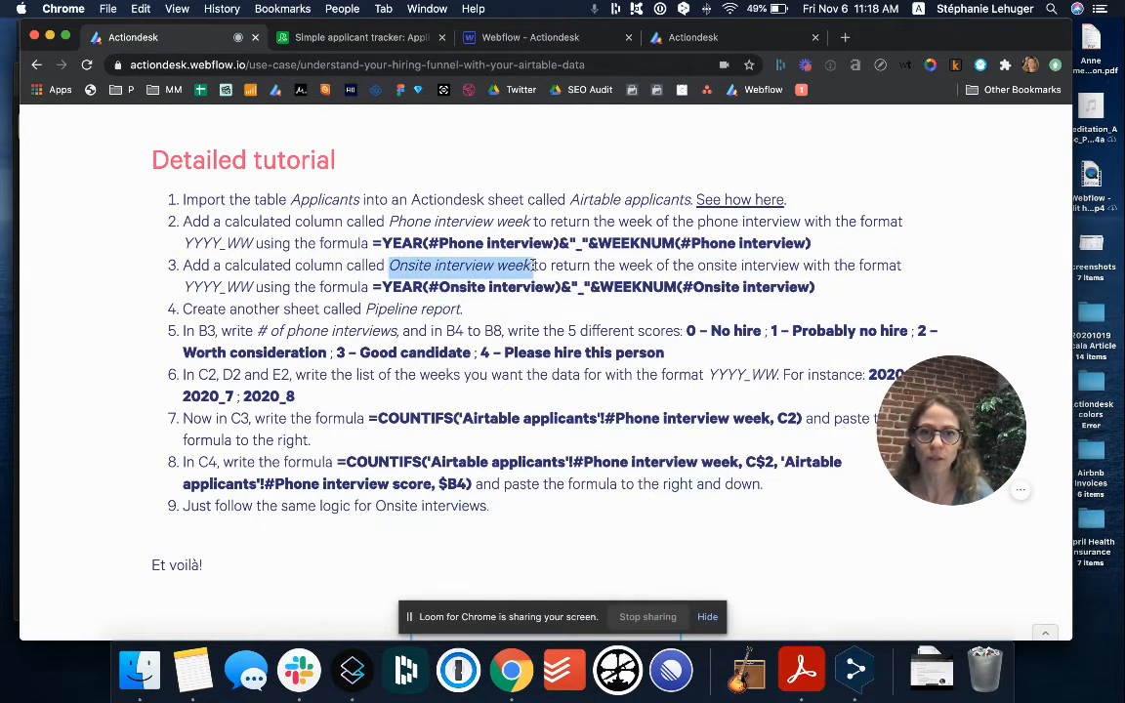
click(679, 37)
click(967, 260)
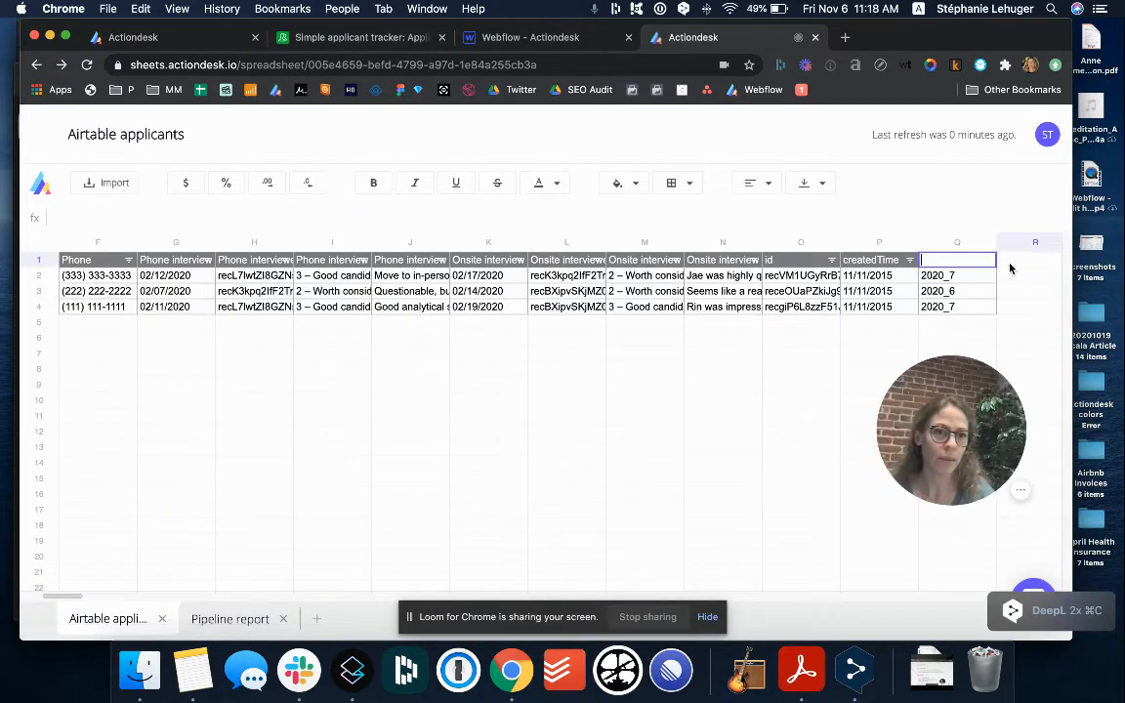
key(ctrl+v)
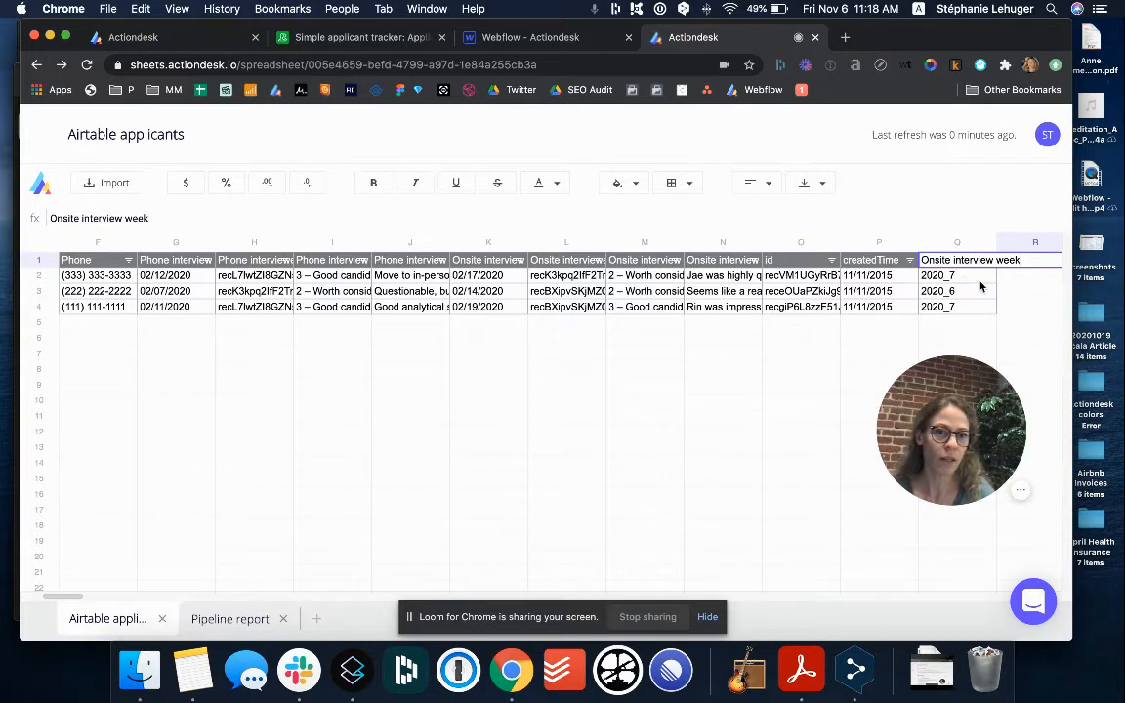
click(1017, 281)
- Fill the Onsite interview week column from R2 with the formula =YEAR(#Onsite interview)&"_"&WEEKNUM(#Onsite interview)
click(959, 275)
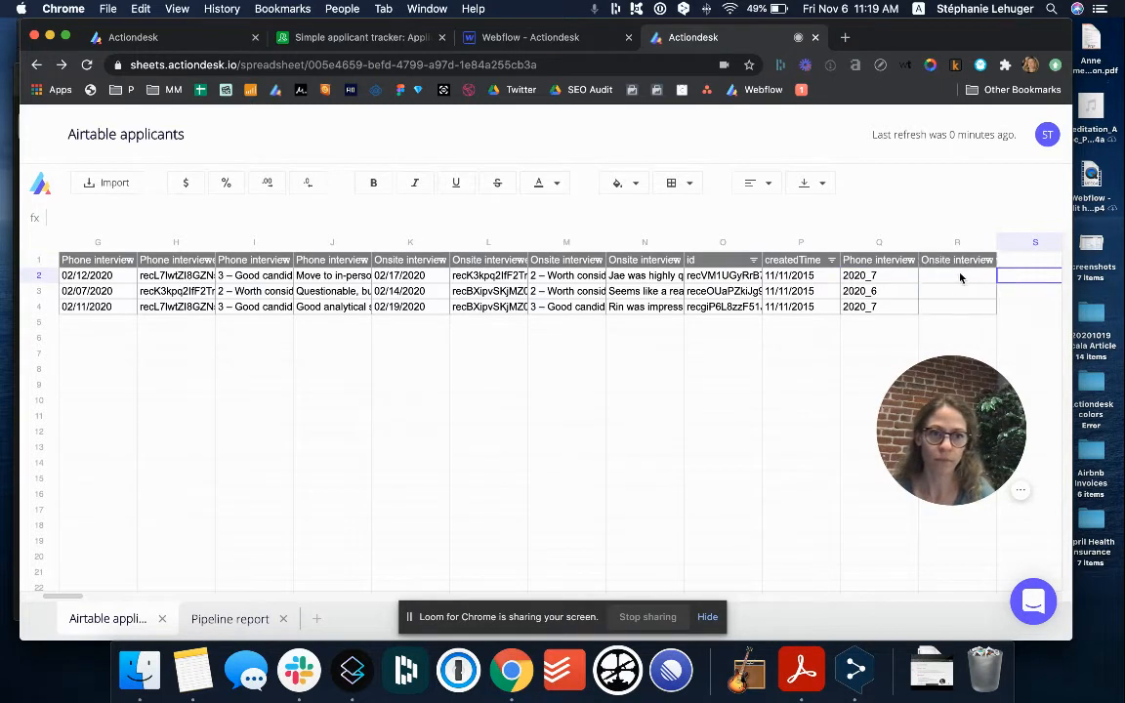
text(=year)
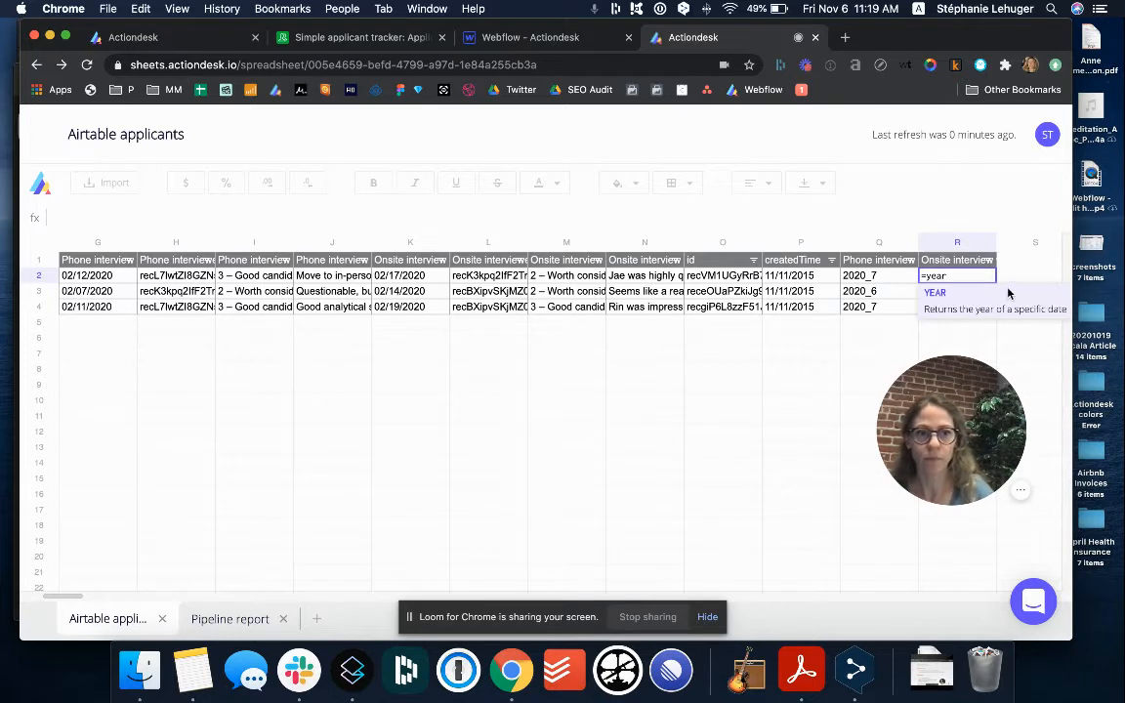
text(()
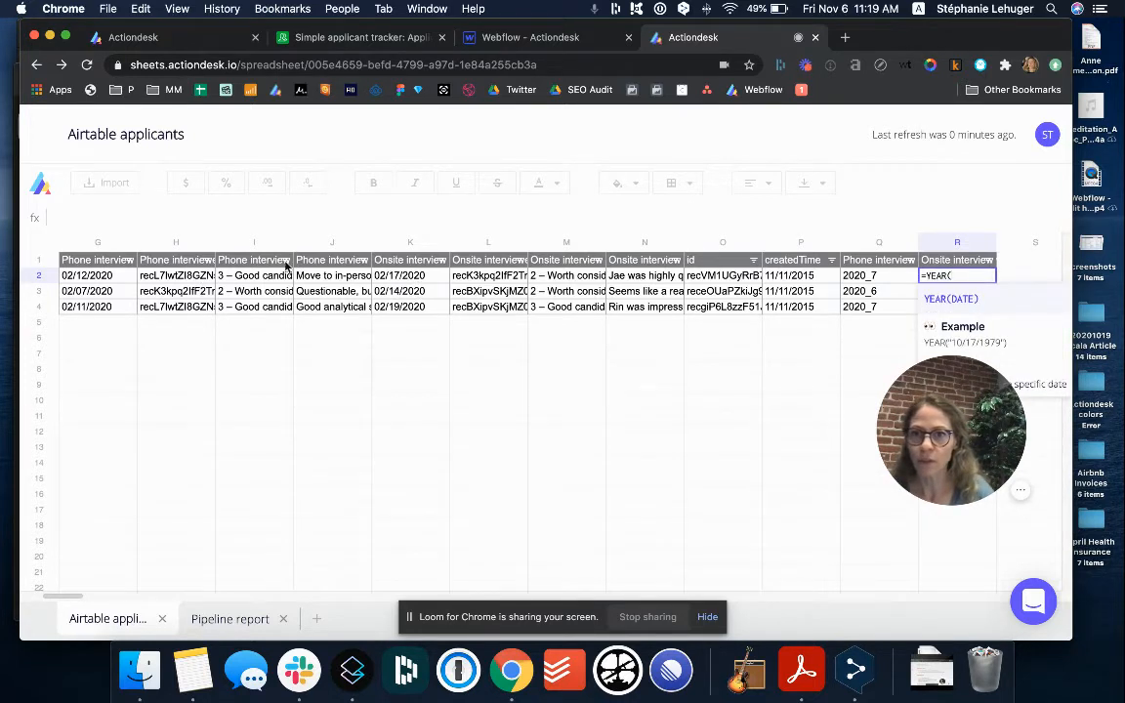
click(401, 262)
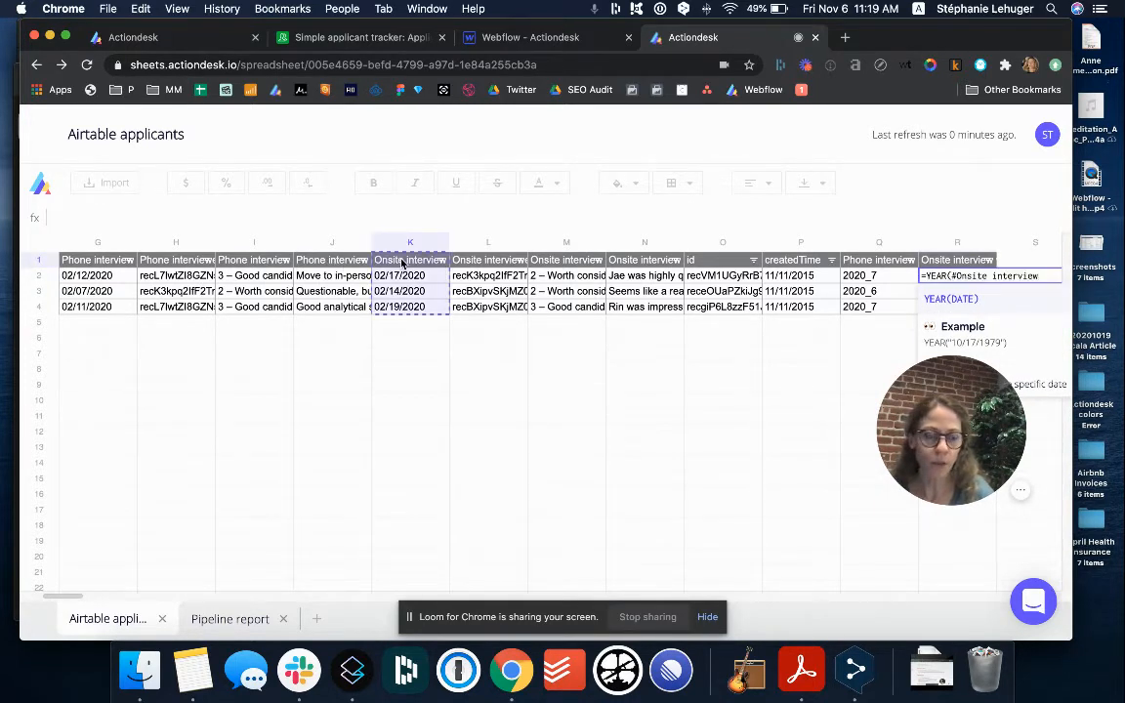
text()&"_)
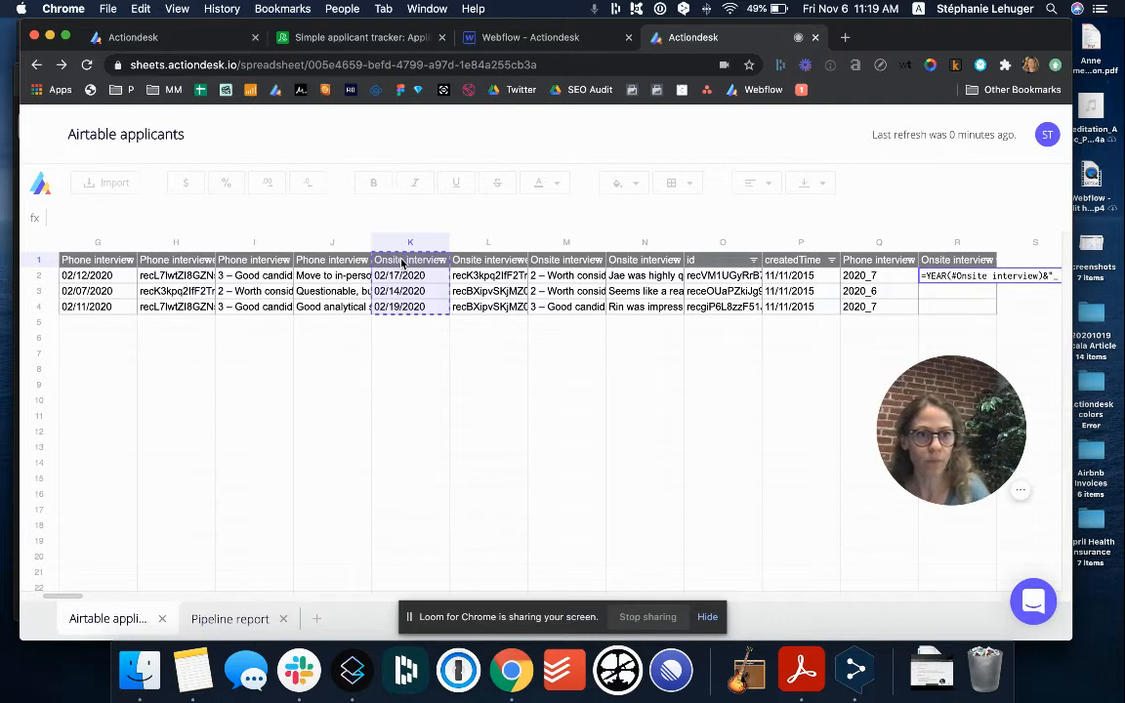
text("&)
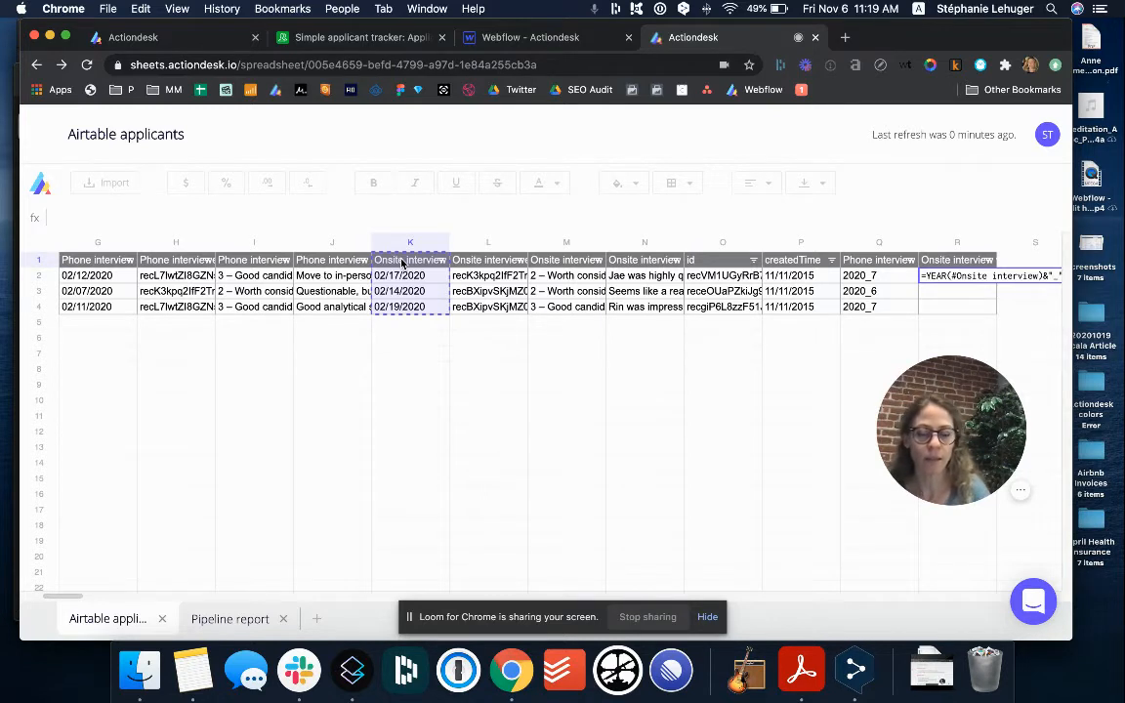
text(w)
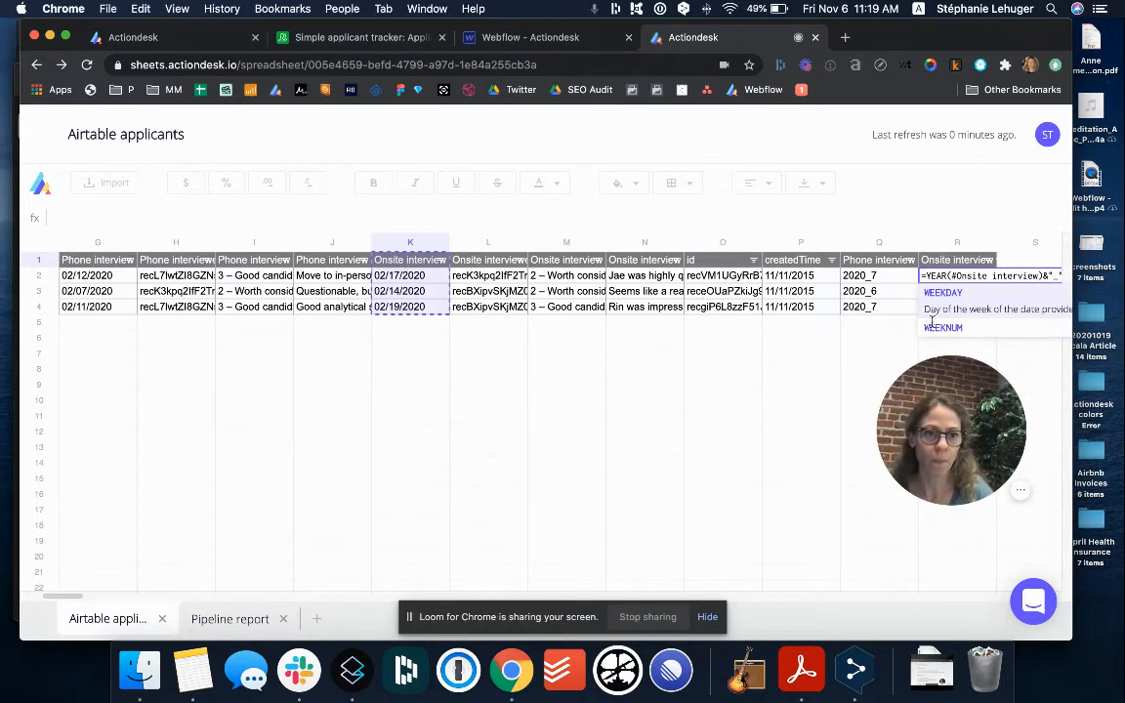
click(923, 322)
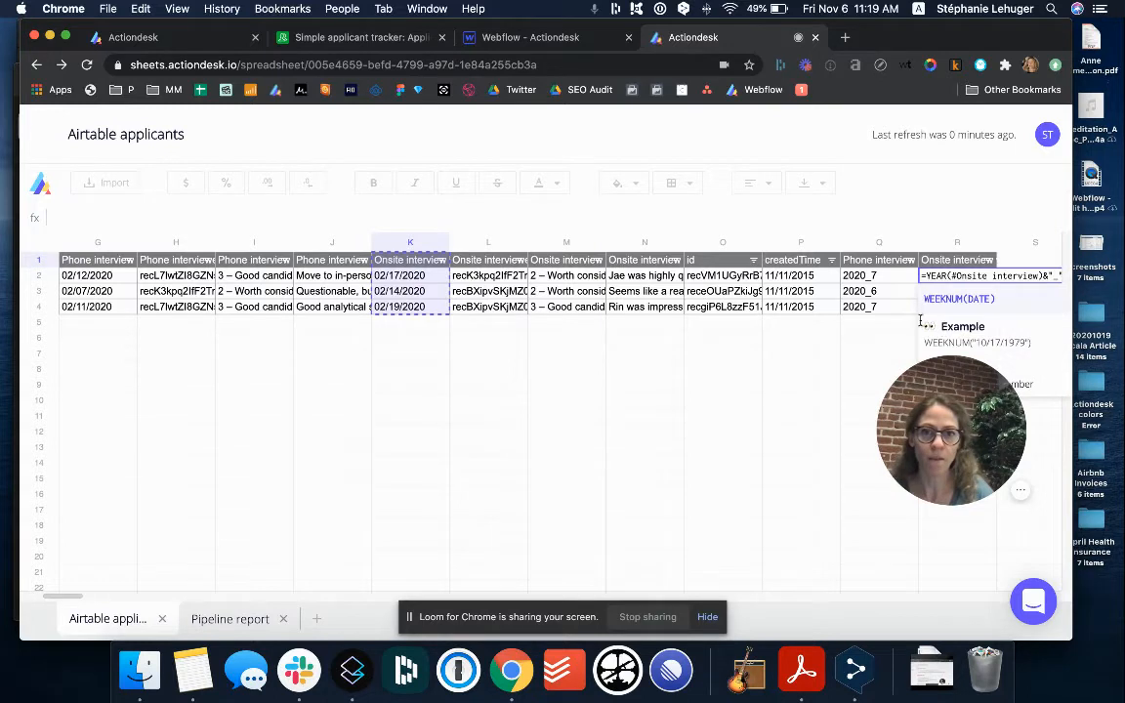
click(420, 248)
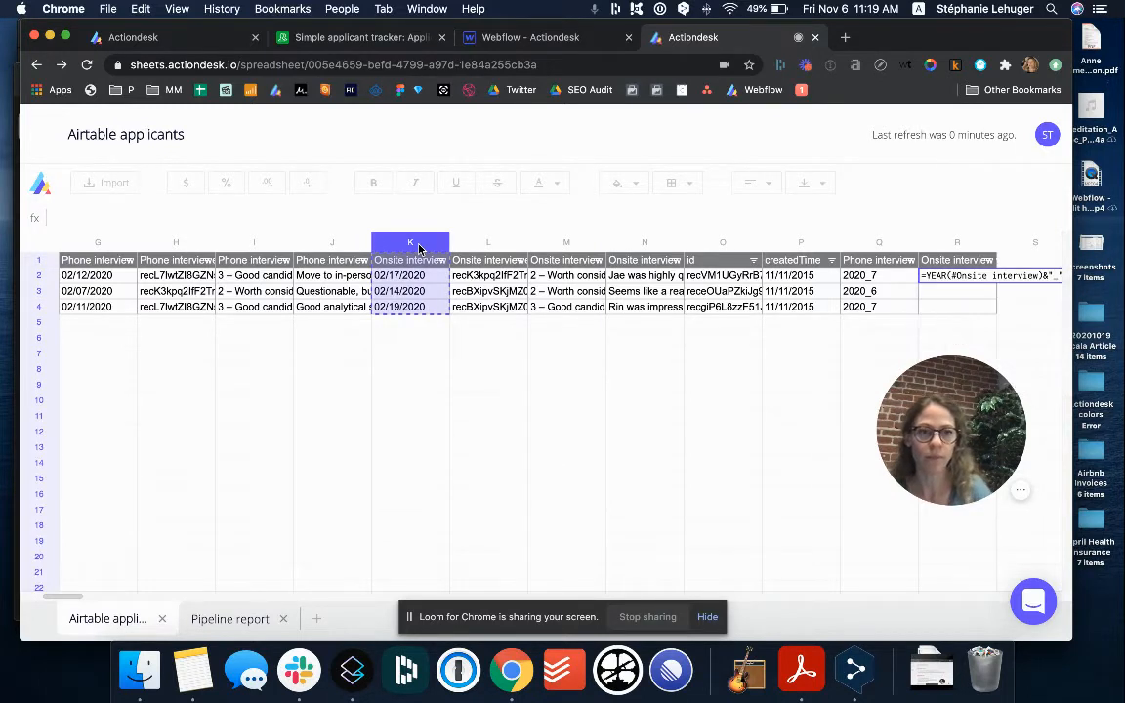
key(Return)
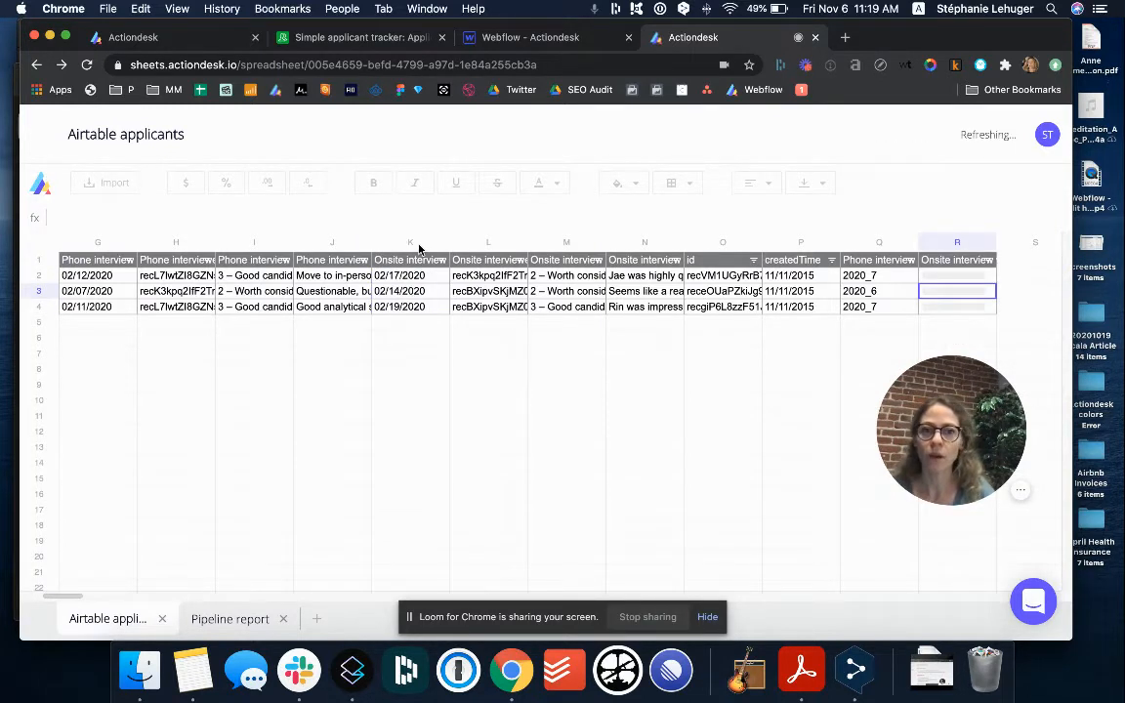
- Copy the sheet name "Pipeline report" from the tutorial's fourth instruction, and open the existing Pipeline report sheet in Actiondesk
click(193, 39)
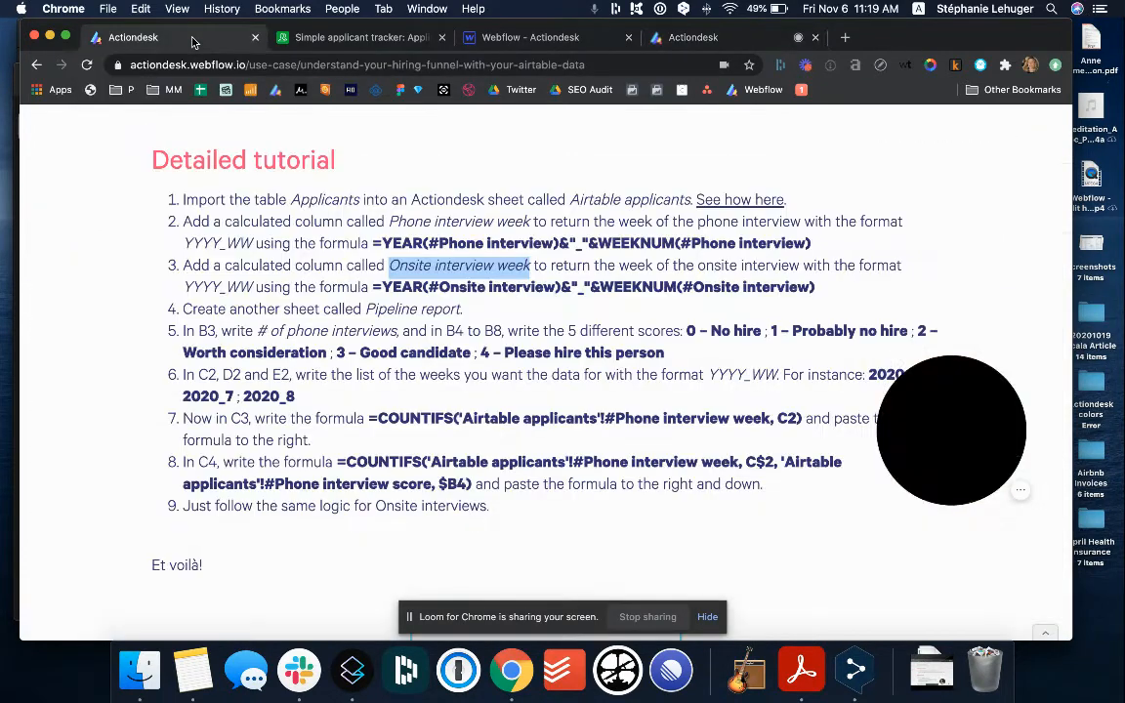
double_click(199, 308)
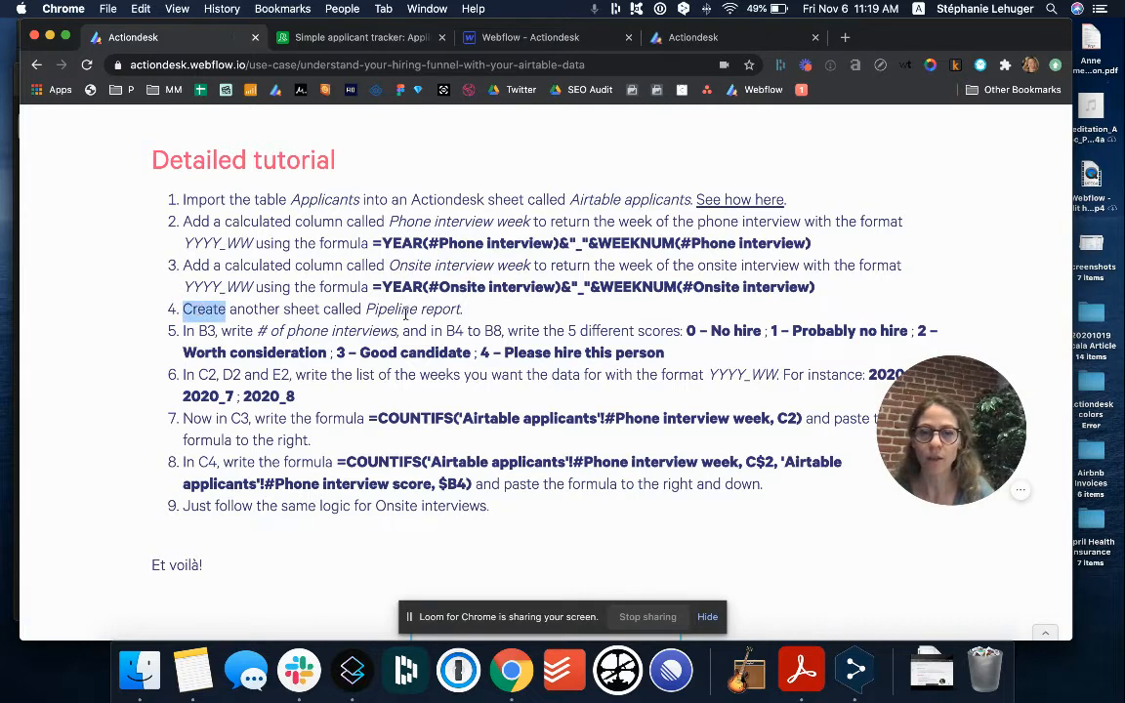
drag(367, 309, 461, 310)
key(super+c)
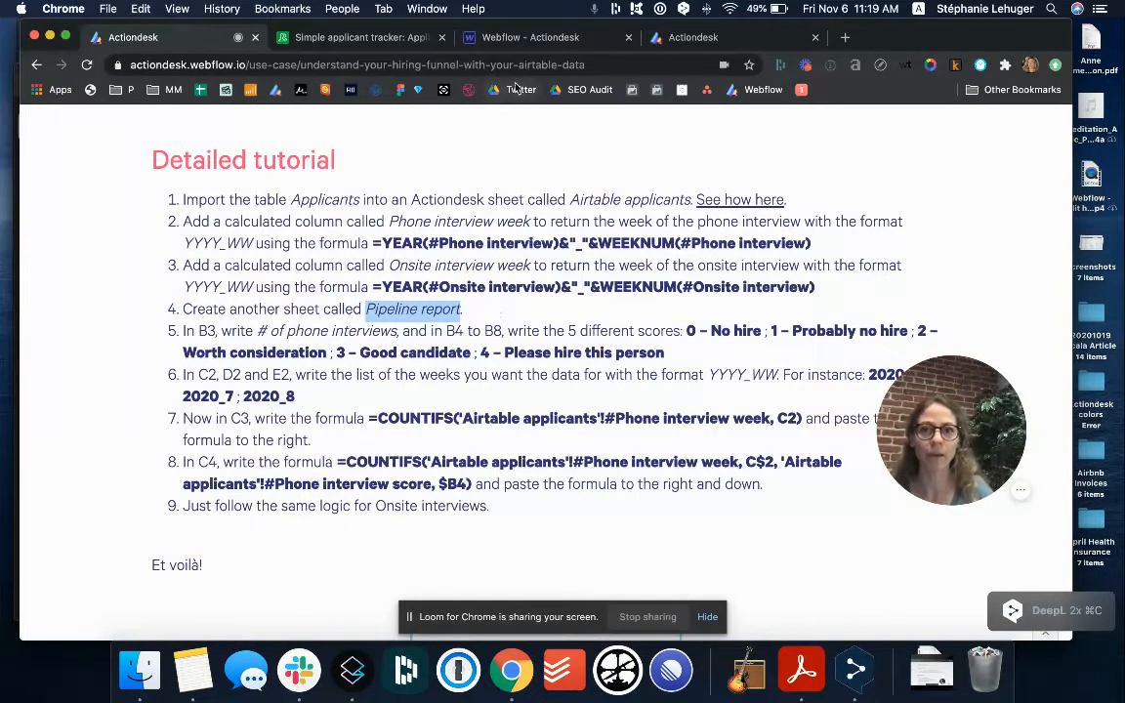
click(684, 37)
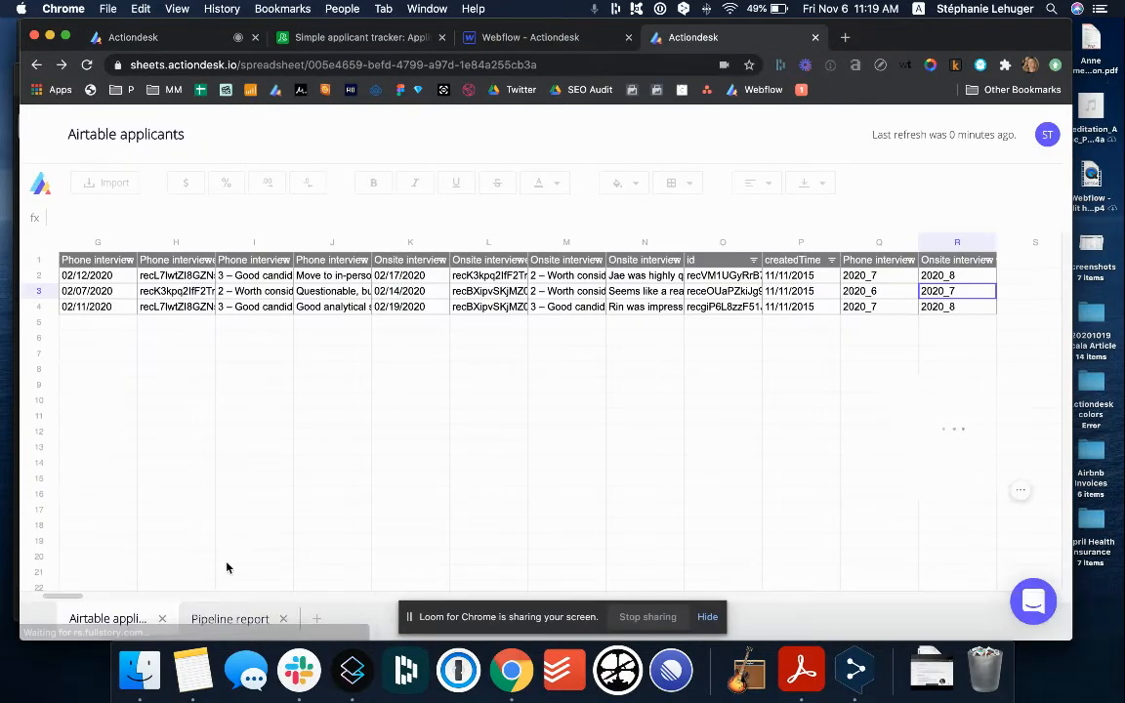
click(230, 618)
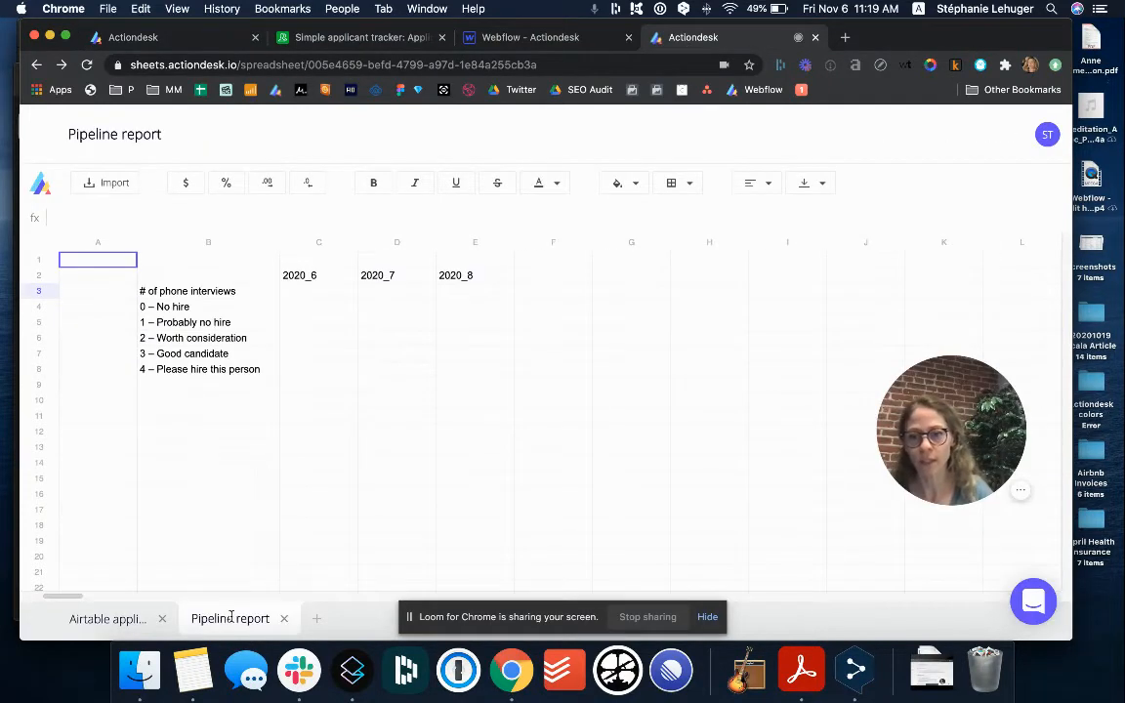
- Examine the phone interview score labels in B3:B8 and the week headers in C2:E2 of Pipeline report
click(217, 289)
drag(216, 290, 216, 367)
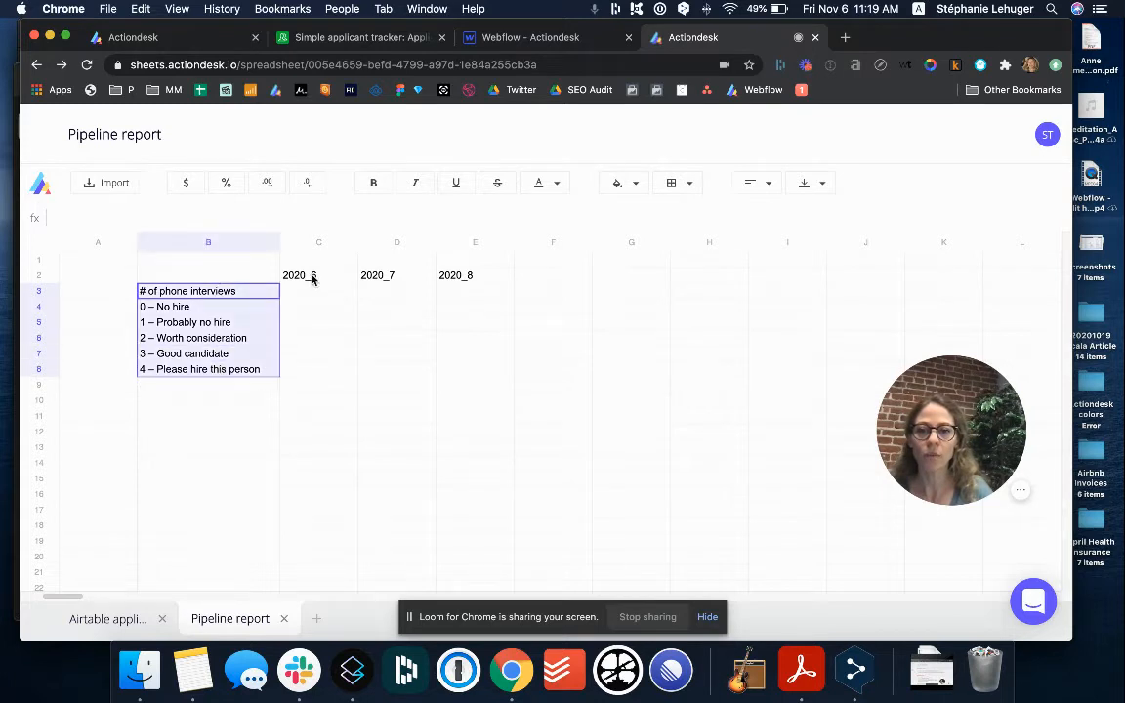
drag(313, 276, 457, 278)
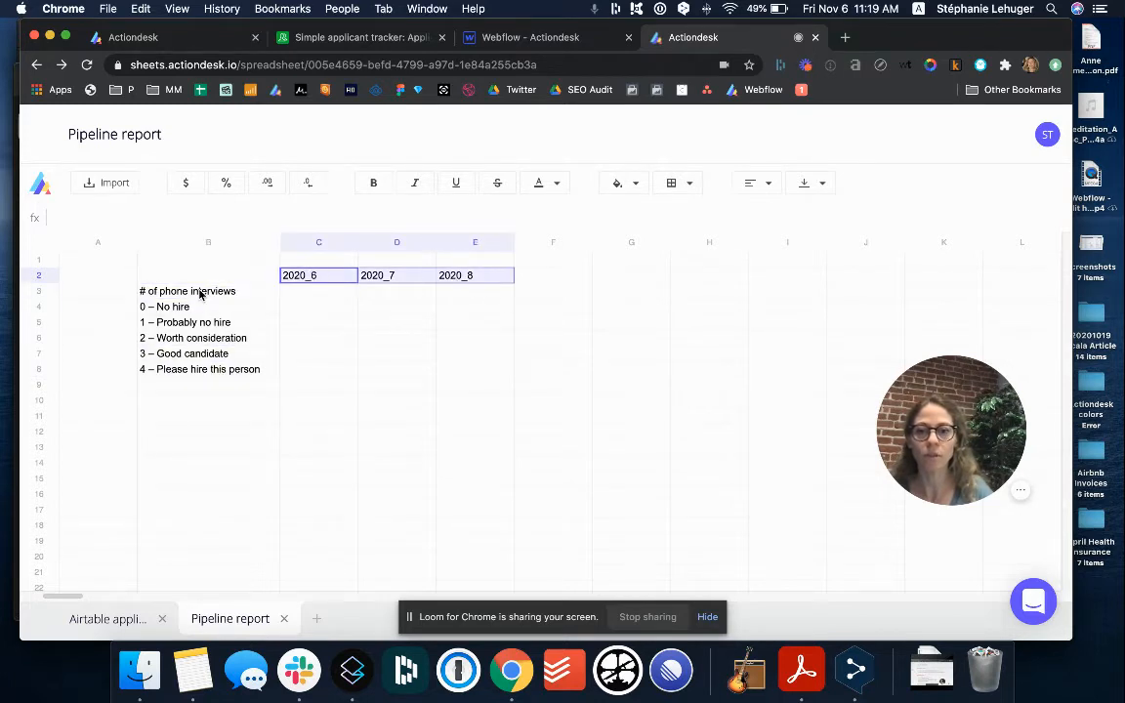
- Compare the tutorial's fifth and sixth instructions with the score labels in B3:B8 and the week headers in C2:E2 of Pipeline report
click(195, 38)
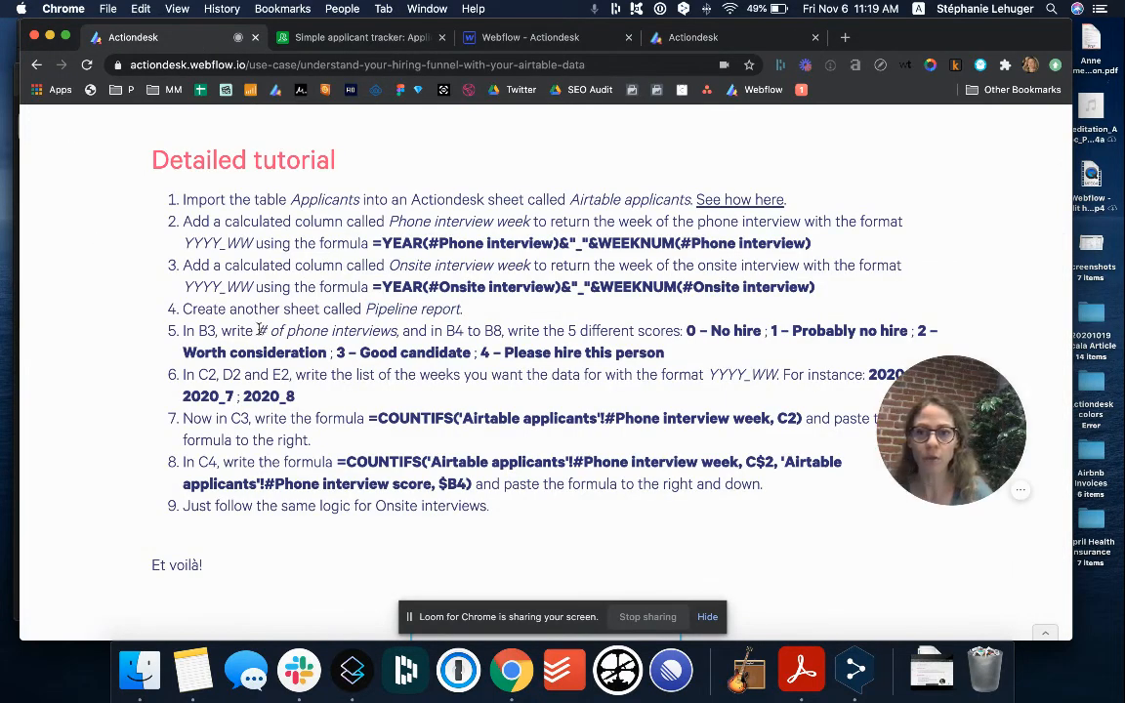
drag(257, 331, 398, 332)
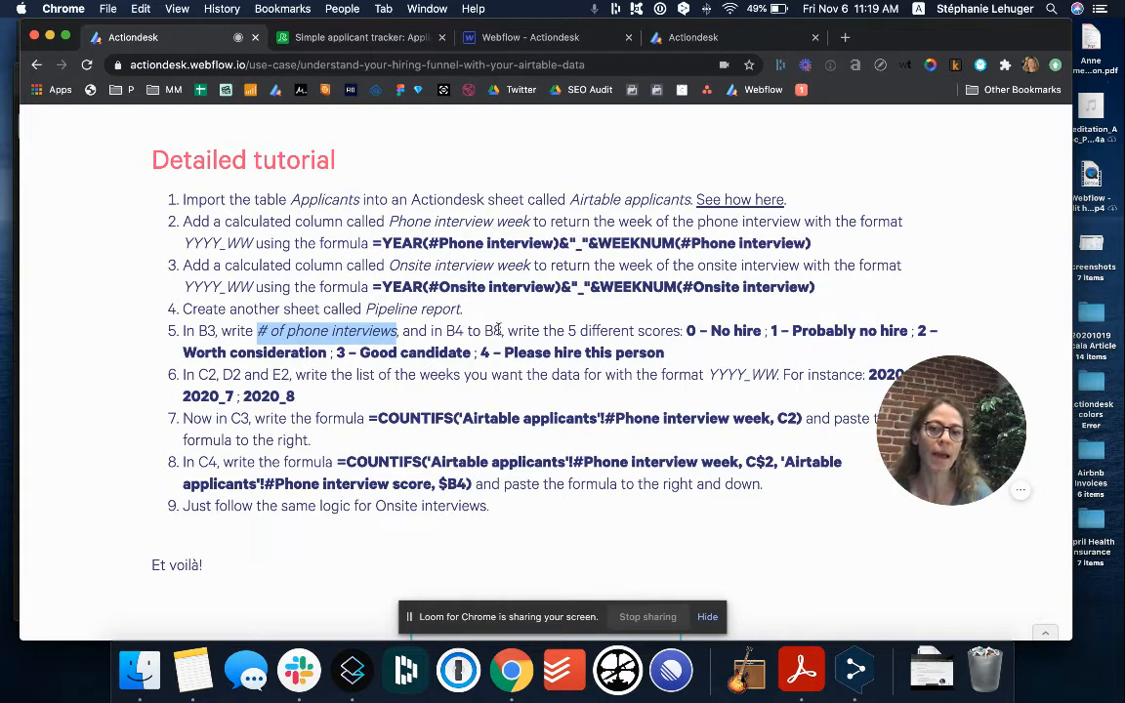
click(684, 338)
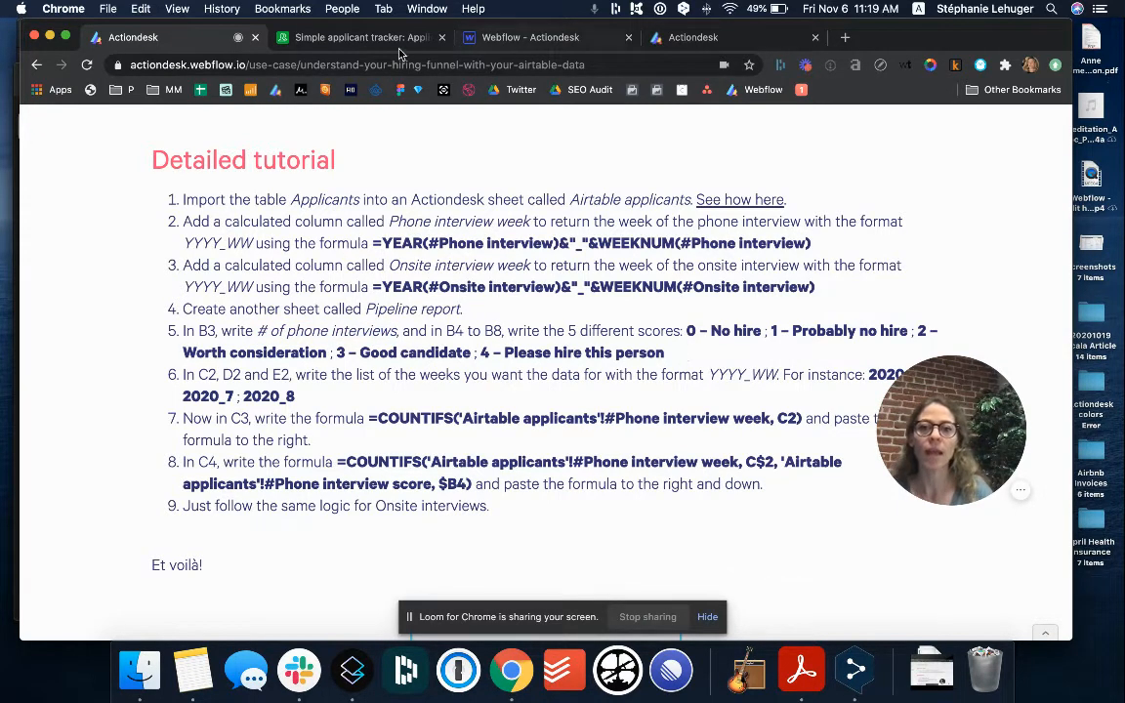
click(682, 42)
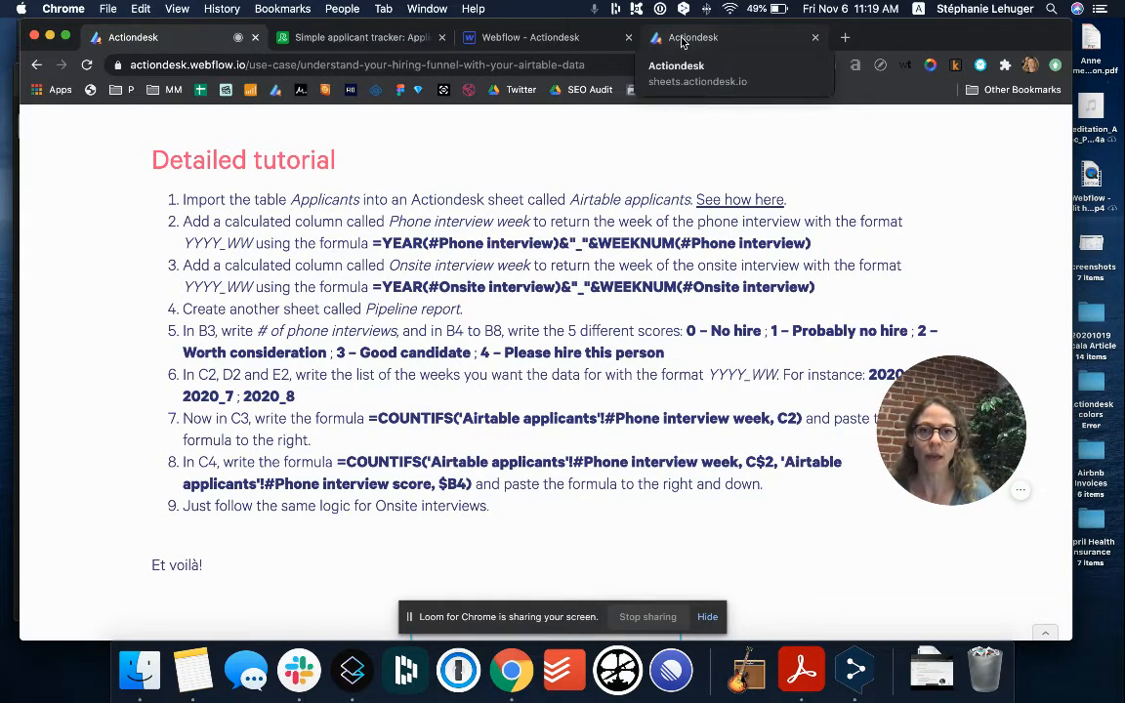
click(258, 292)
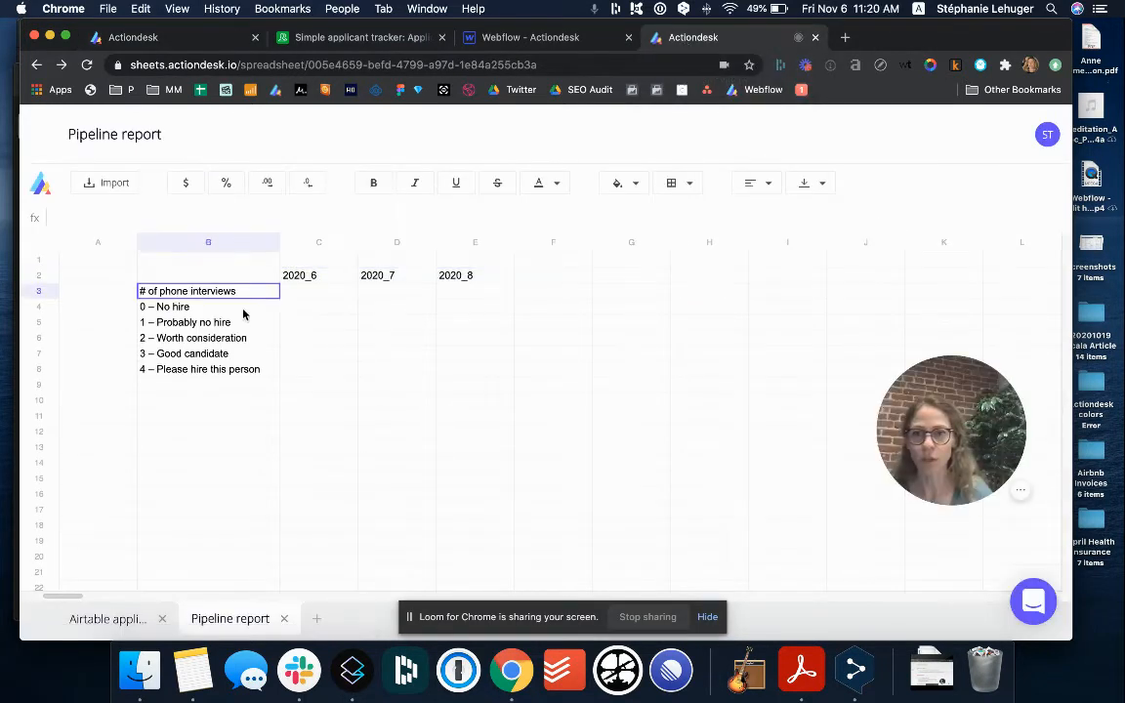
drag(227, 307, 243, 369)
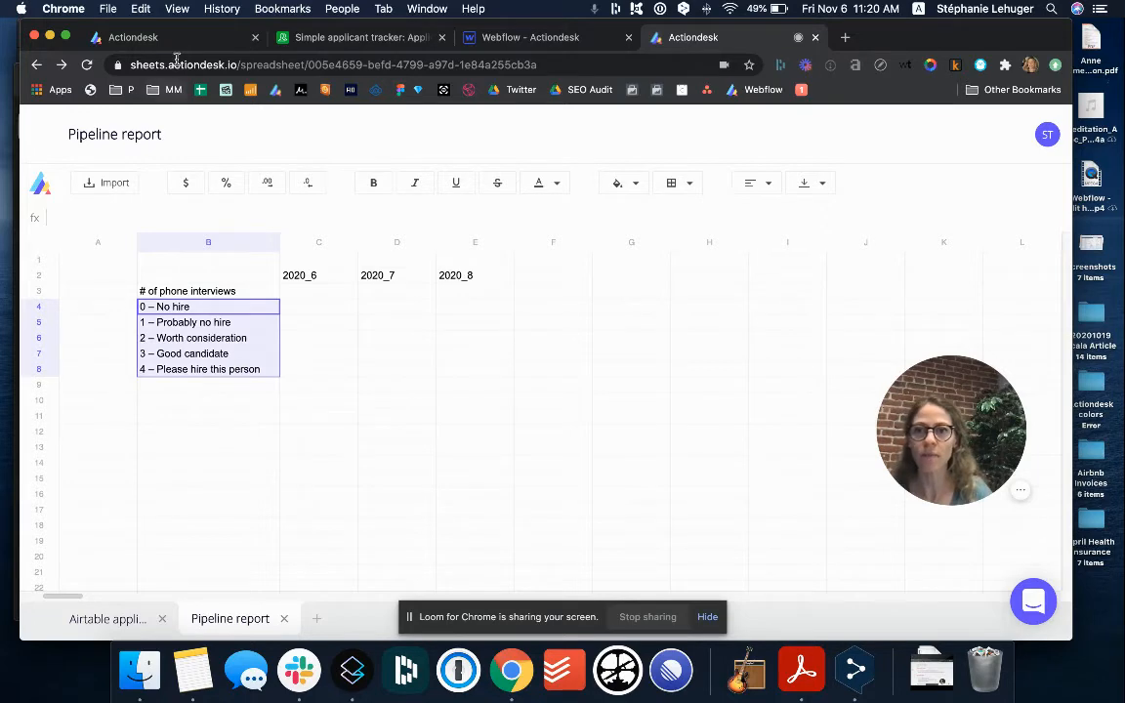
key(super+1)
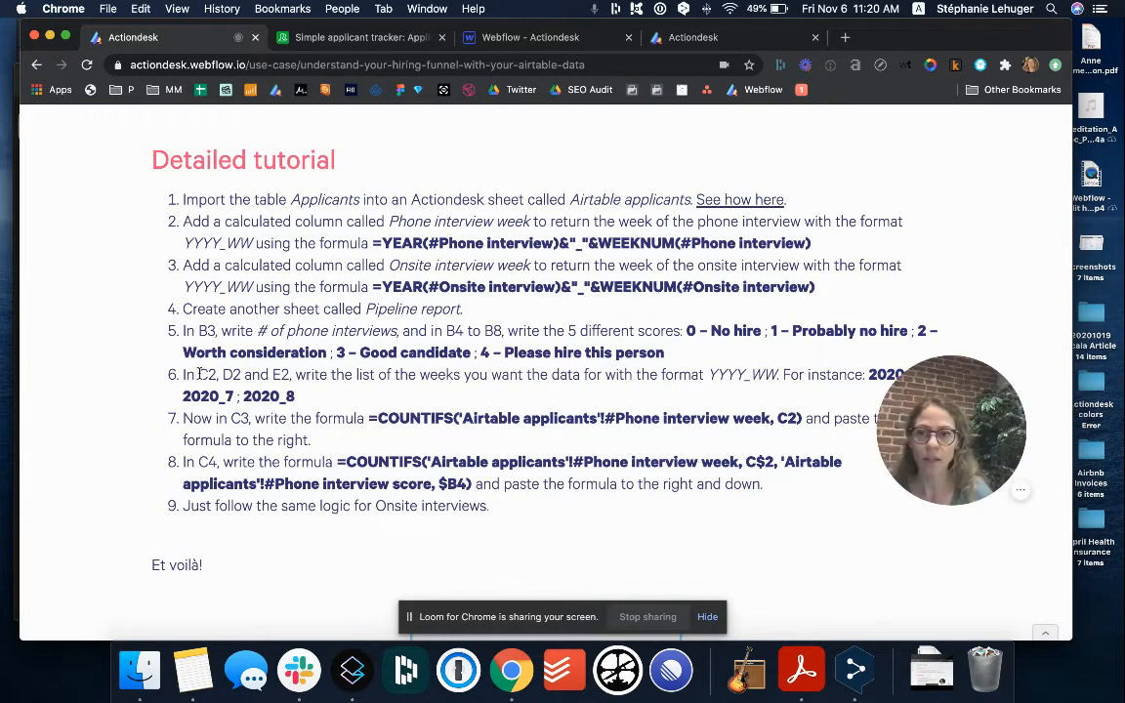
drag(199, 375, 292, 376)
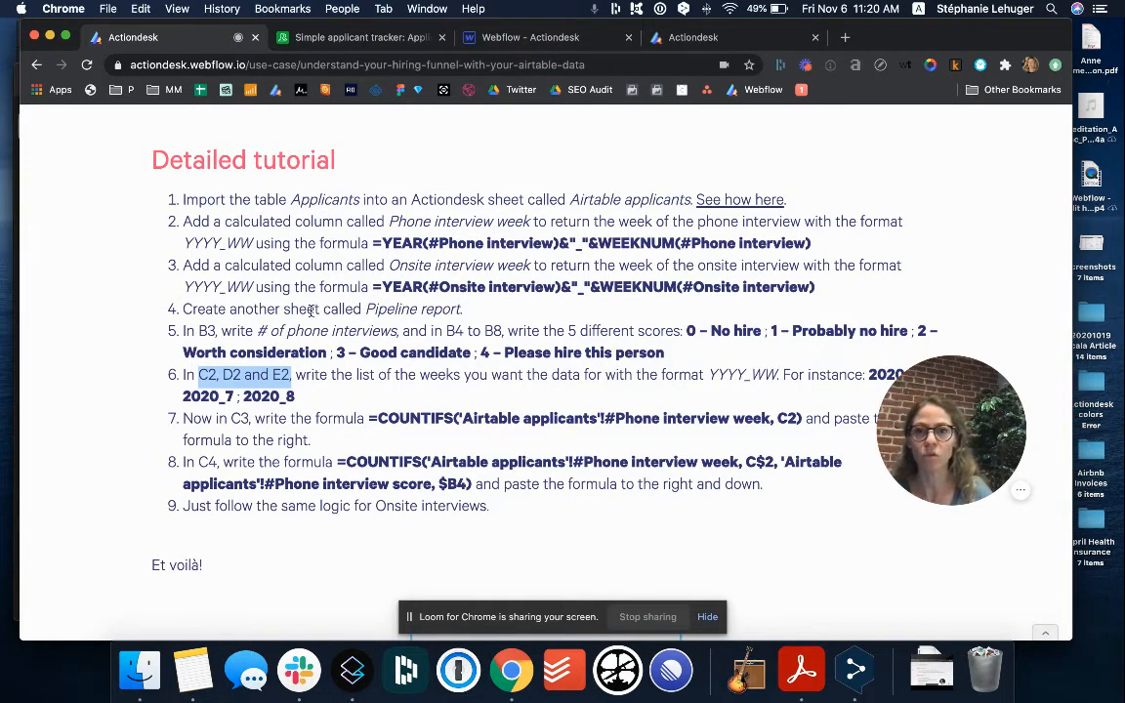
click(715, 39)
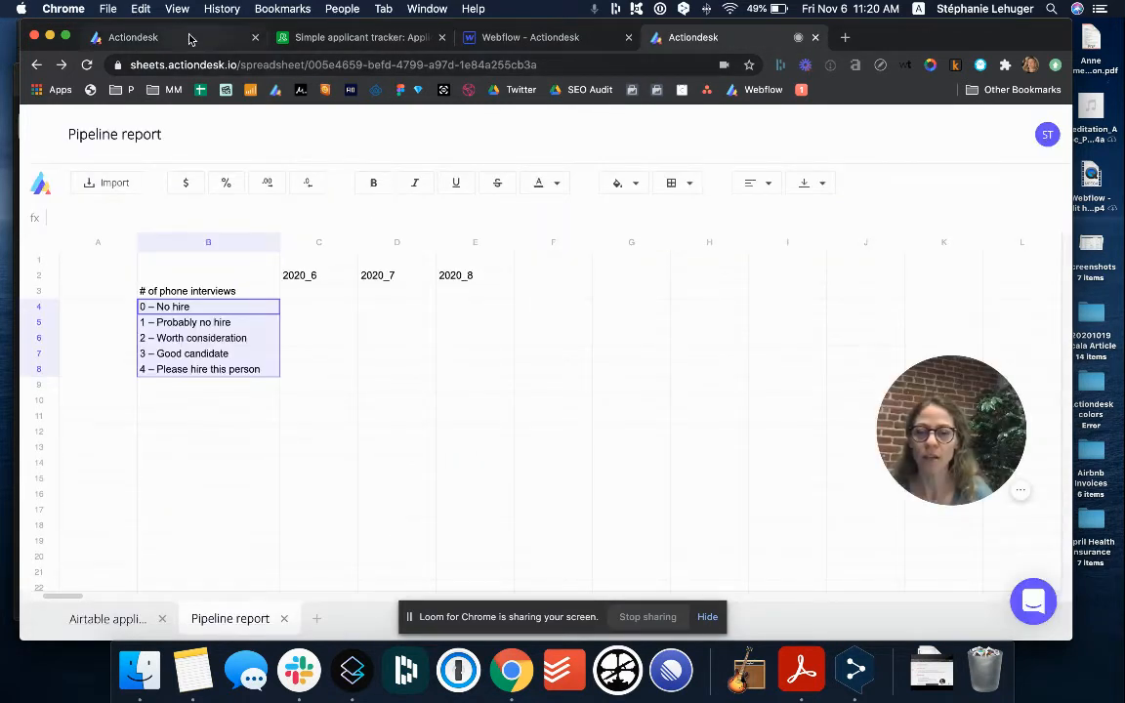
- Following the tutorial's seventh instruction, enter =COUNTIF(Airtable applicants!#Phone interview week,C2) in C3 of Pipeline report
click(306, 292)
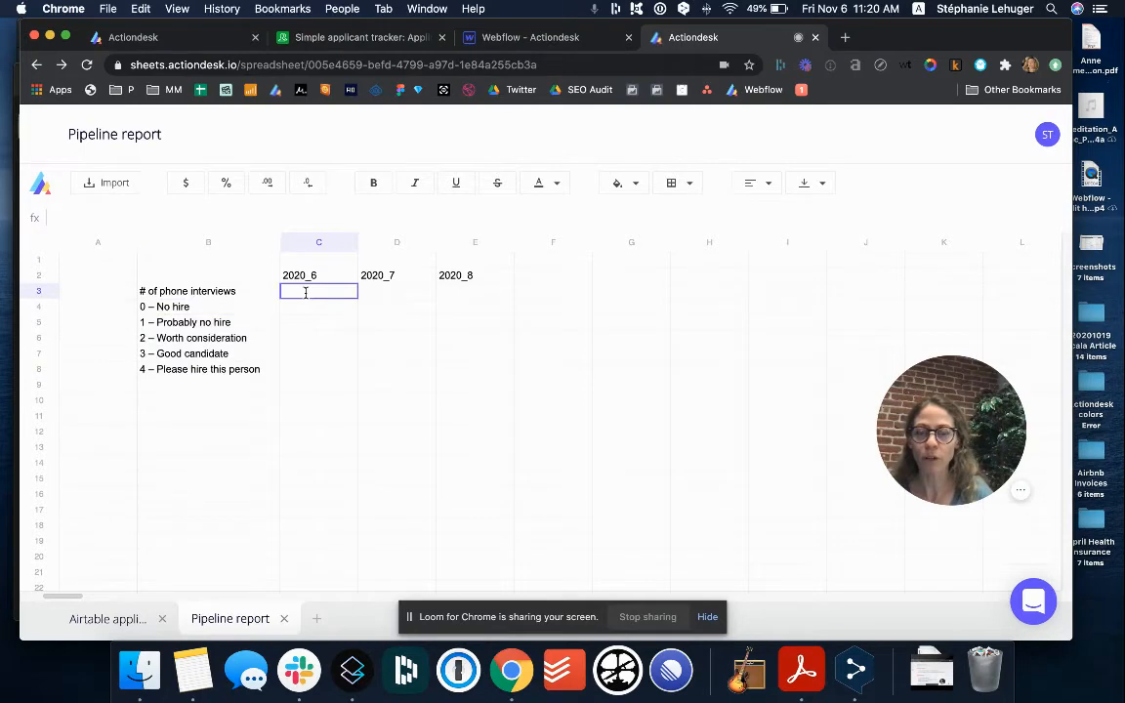
click(184, 35)
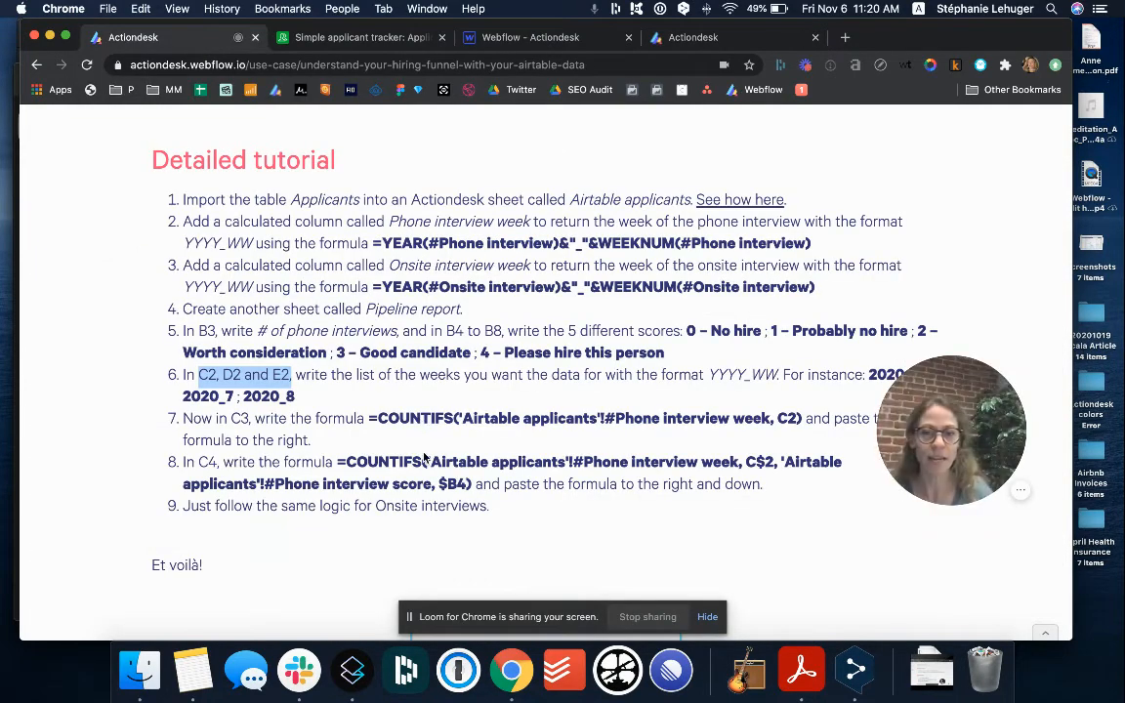
click(388, 412)
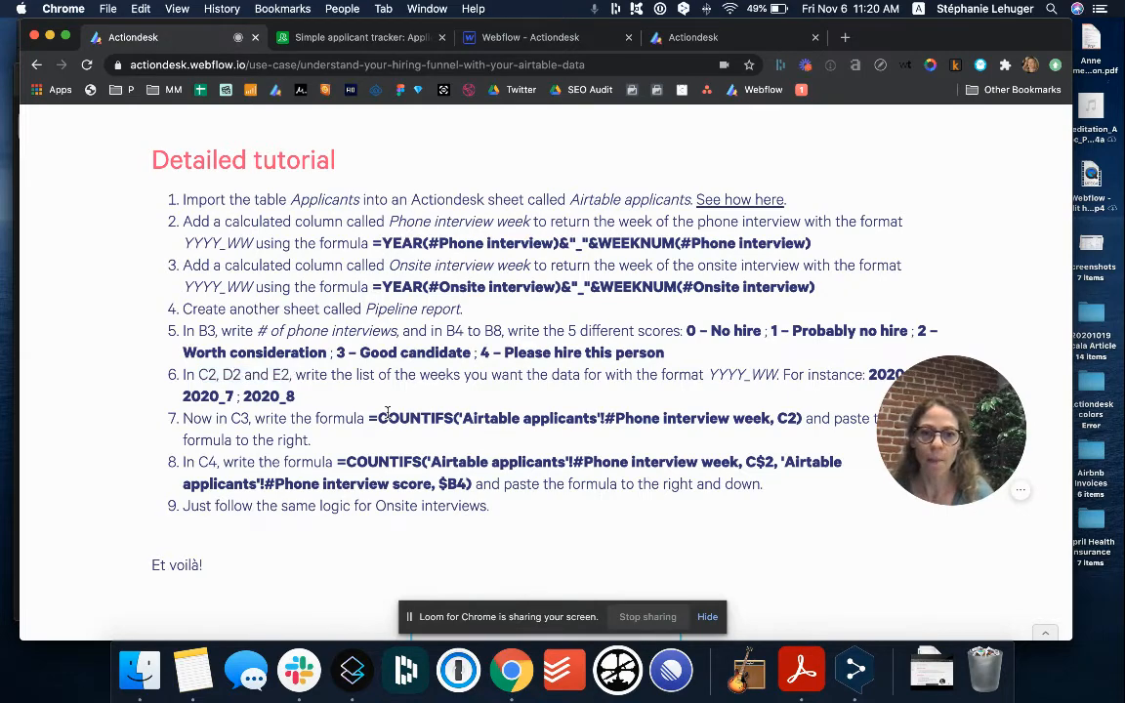
scroll(387, 412, down, 3)
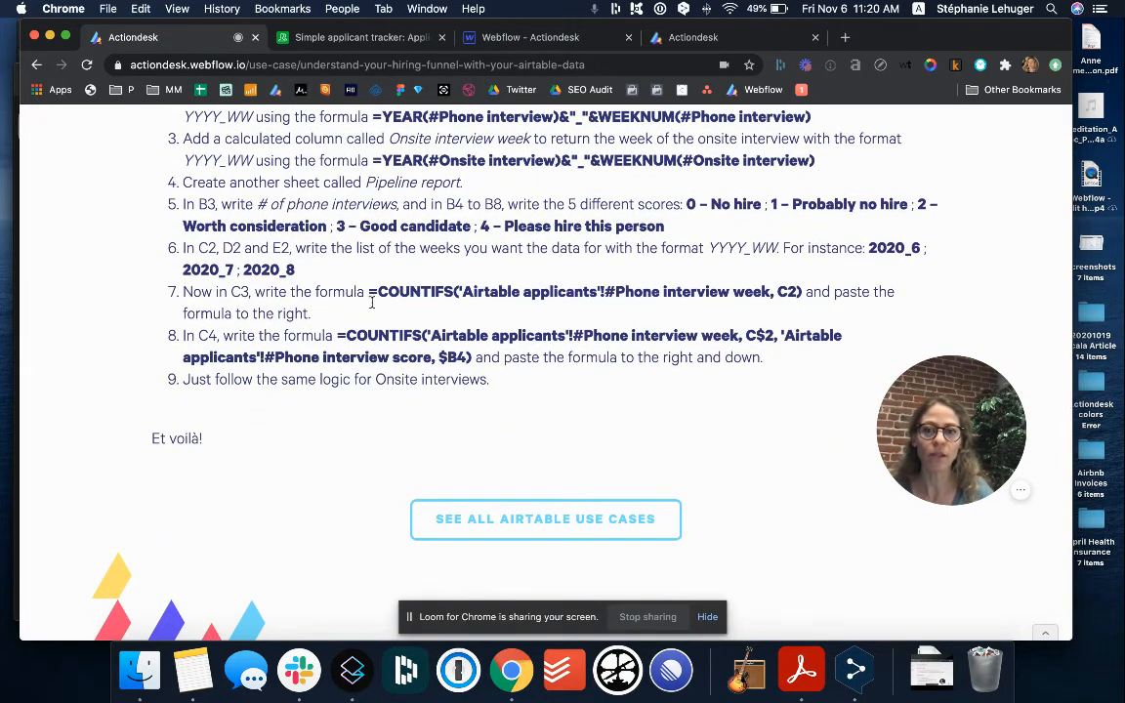
drag(493, 290, 744, 291)
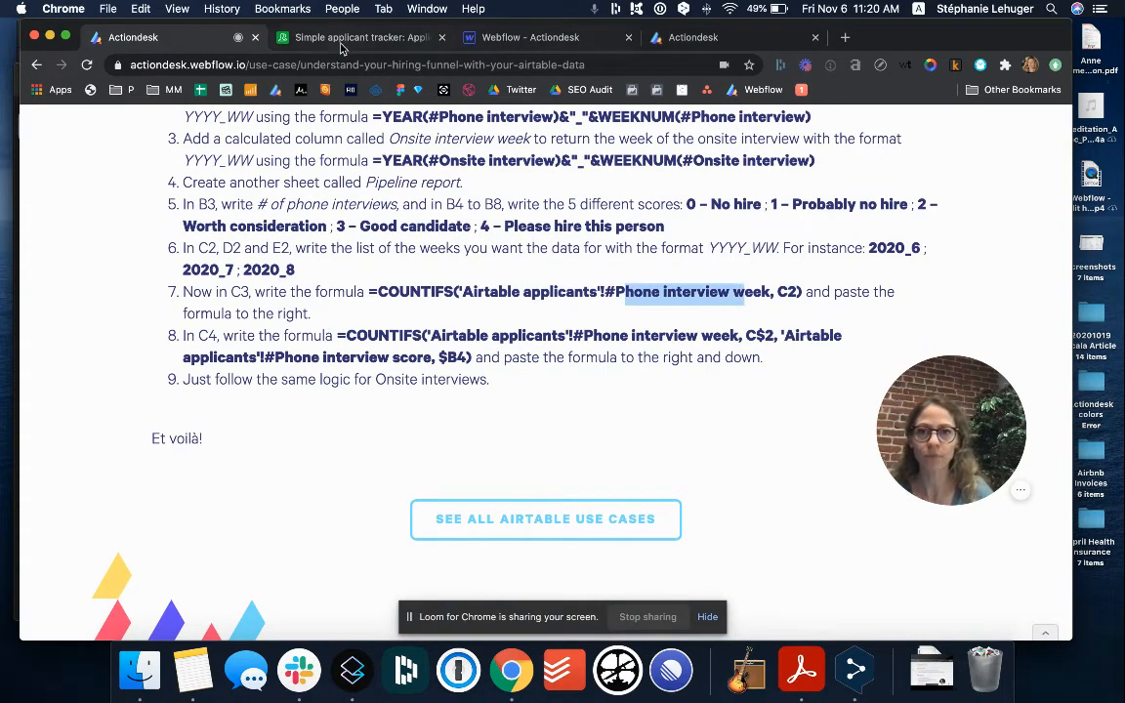
click(744, 41)
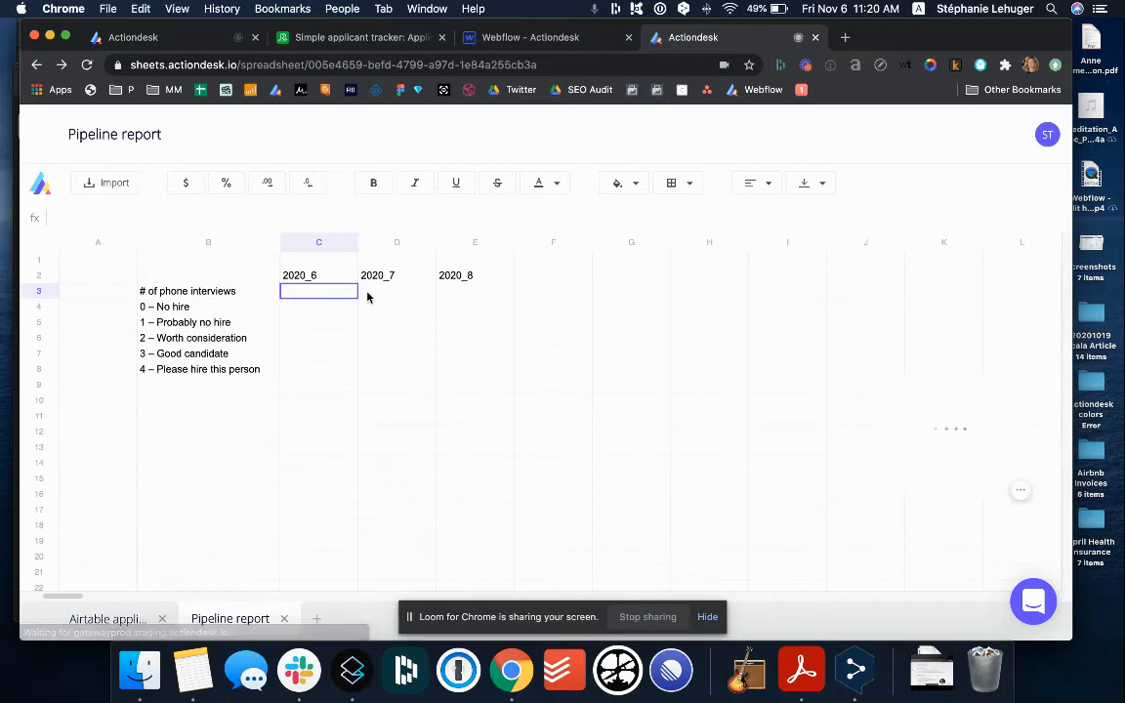
text(=count)
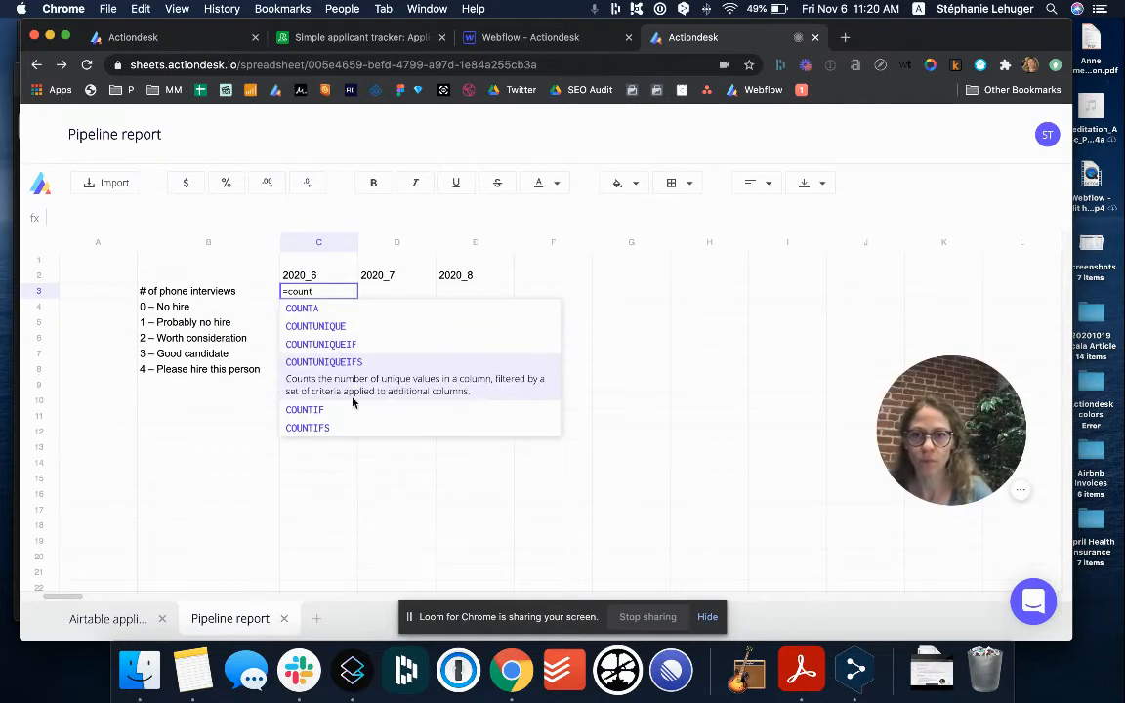
click(352, 385)
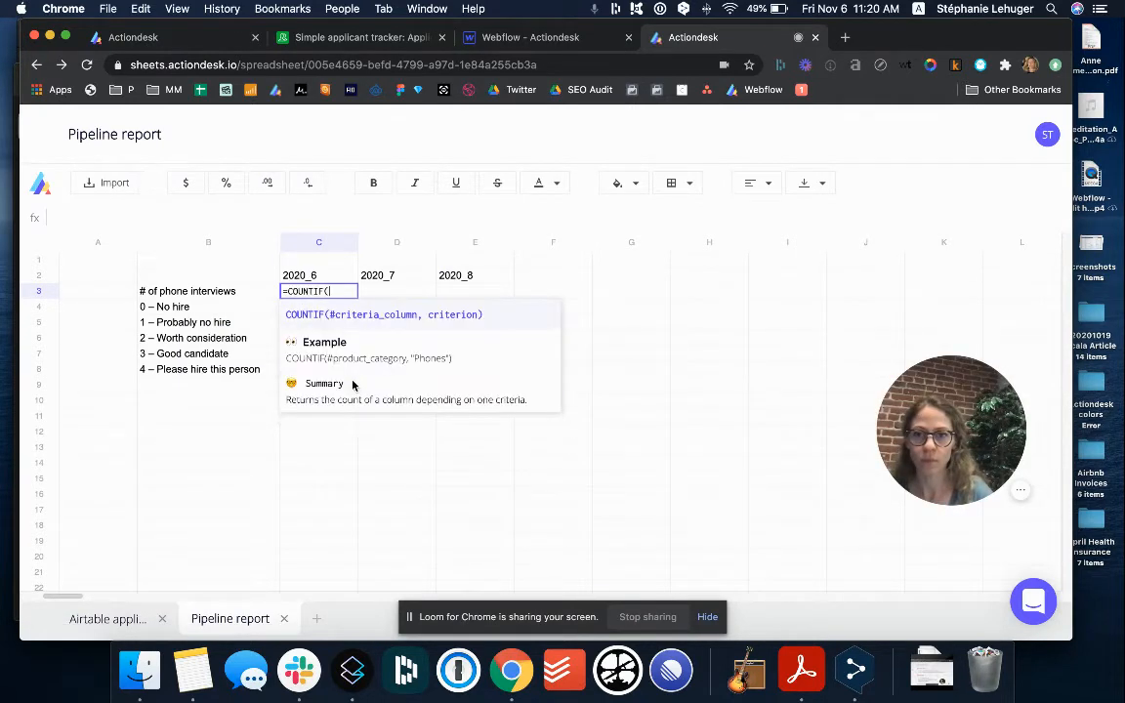
click(113, 622)
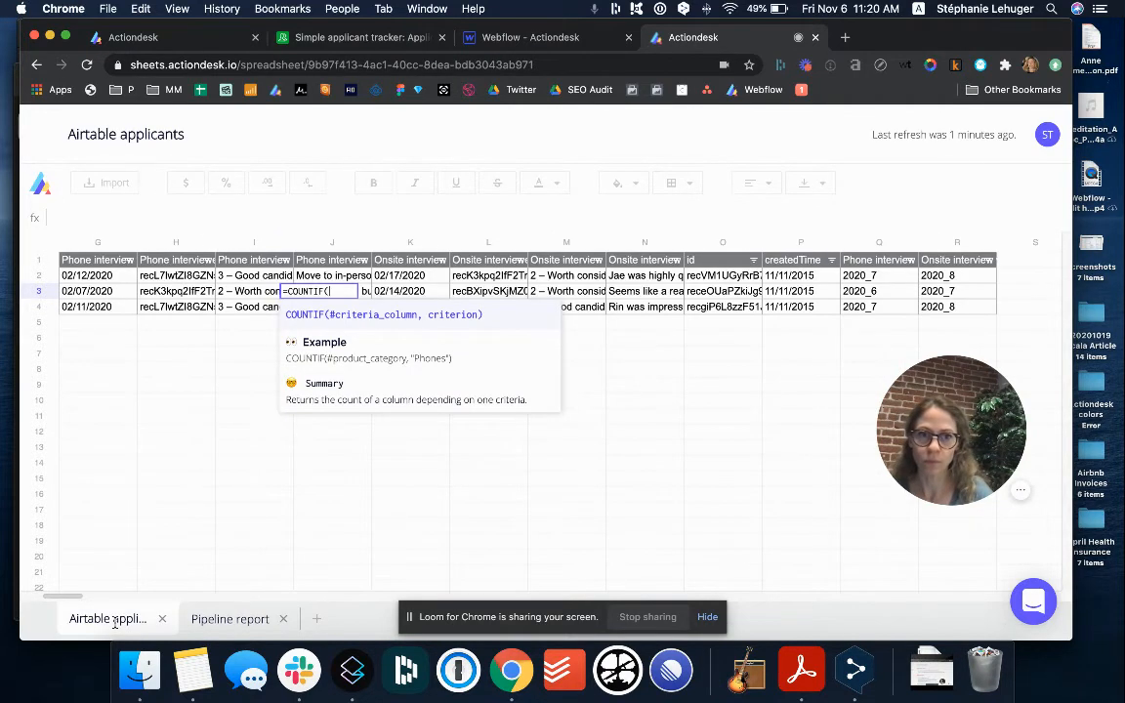
click(867, 266)
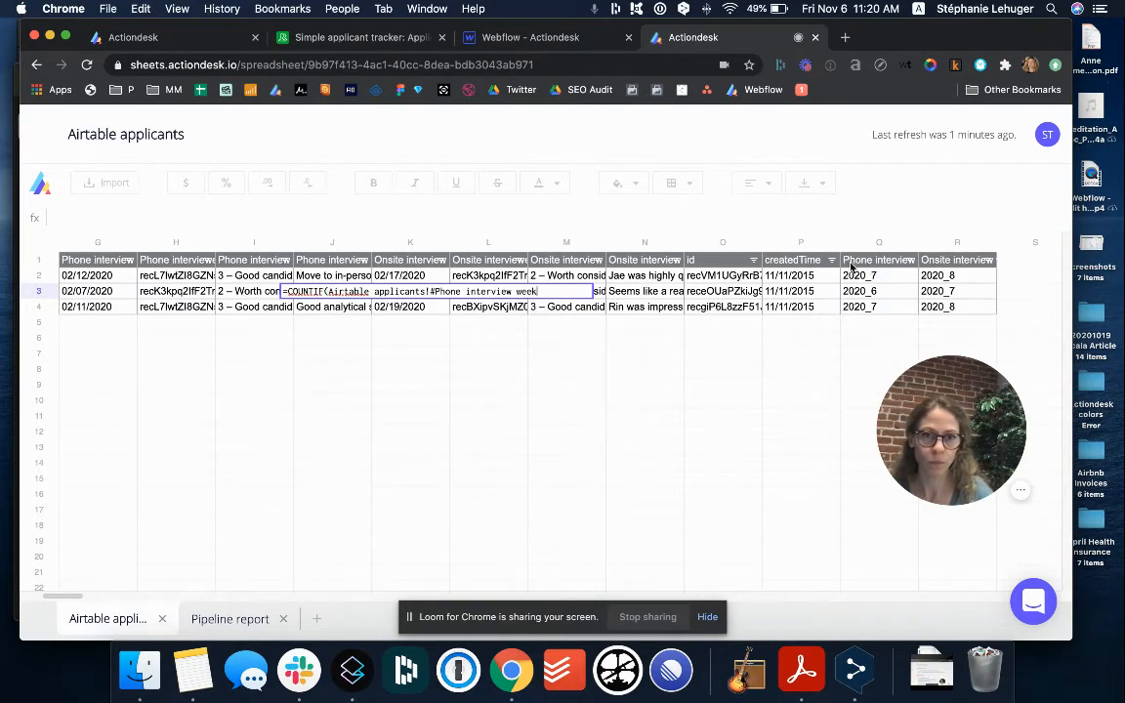
click(222, 618)
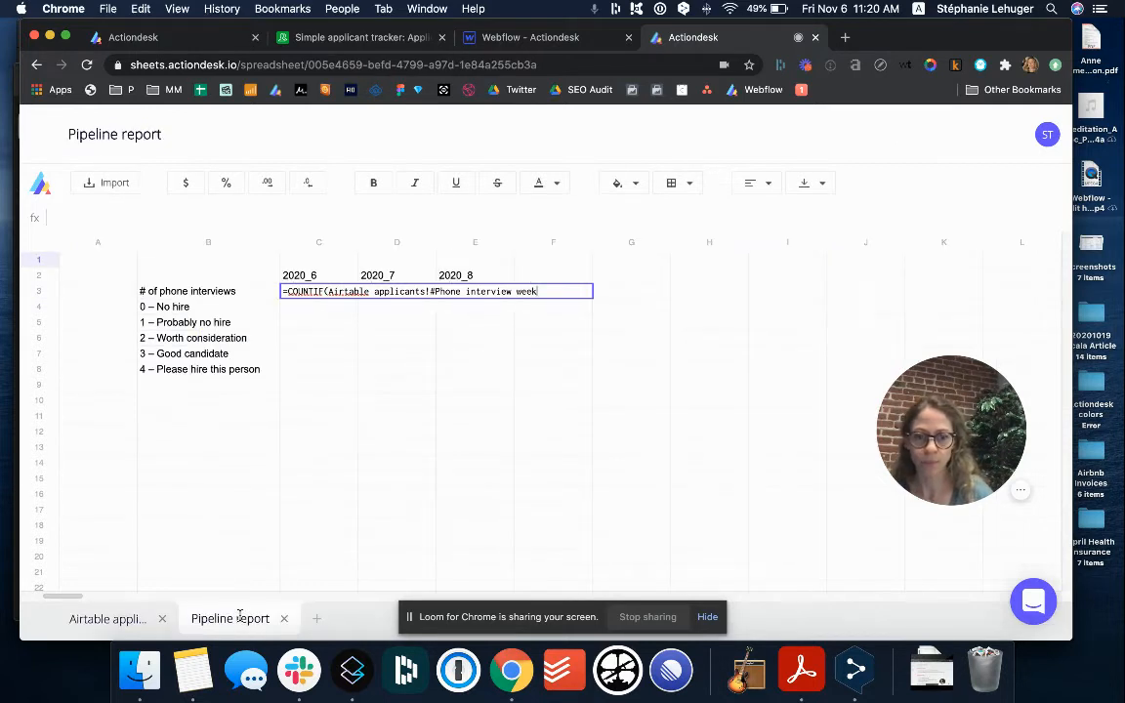
click(321, 278)
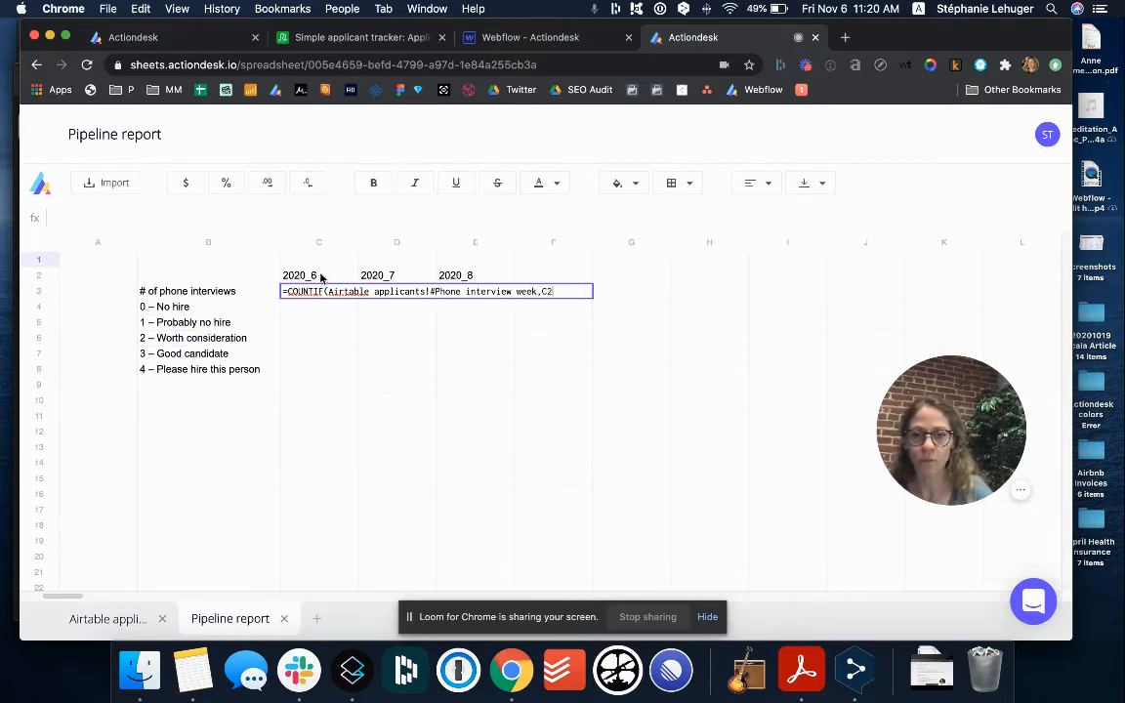
text())
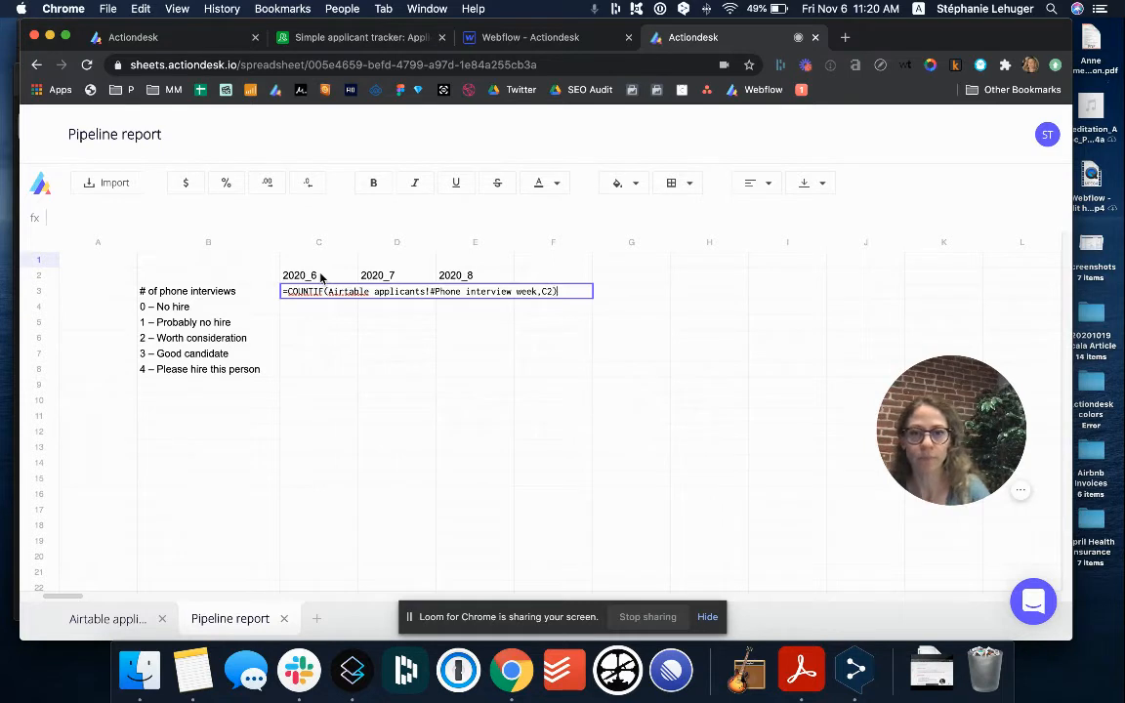
key(Return)
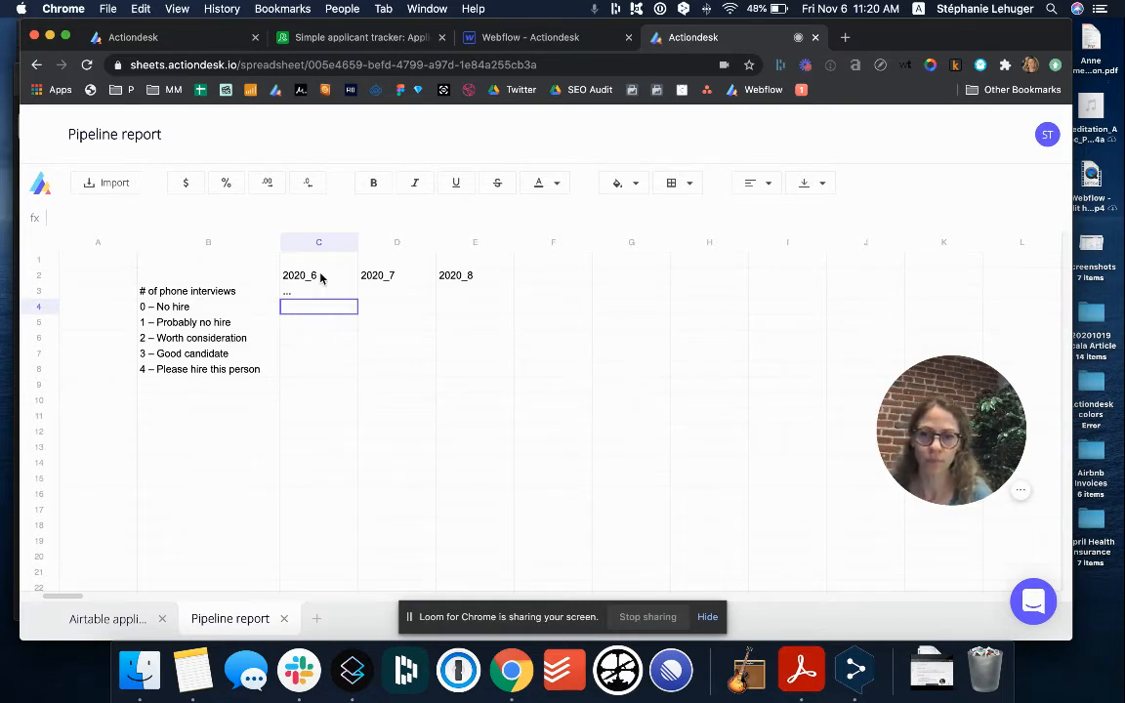
- Copy the phone interview count formula from C3 into D3:E3
key(Up)
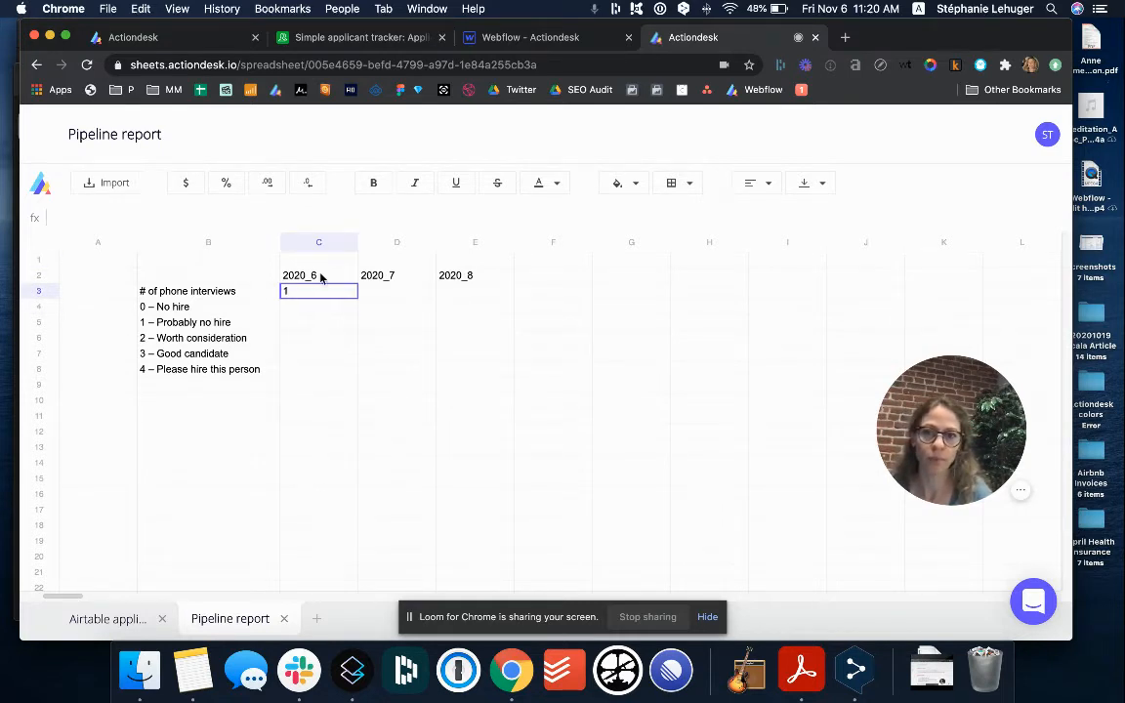
key(super+c)
key(Right)
key(shift+Right)
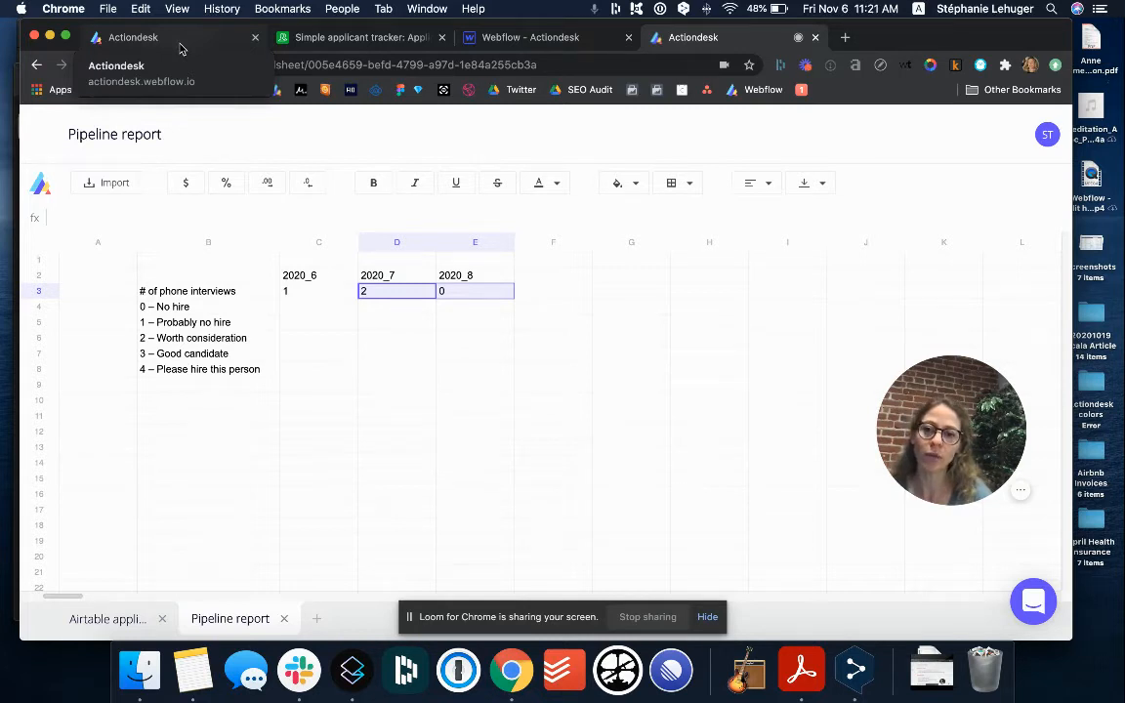
- In C4 of Pipeline report, start a COUNTIFS formula matching Airtable applicants!#Phone interview week to C2
click(313, 305)
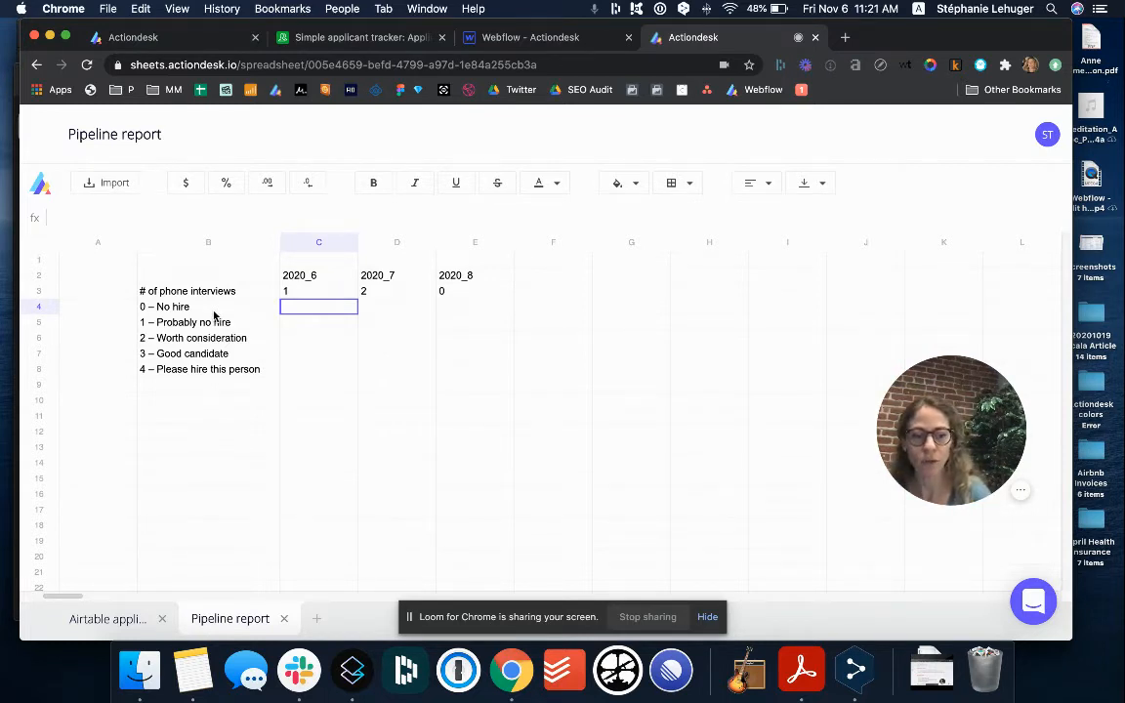
text(=countifs)
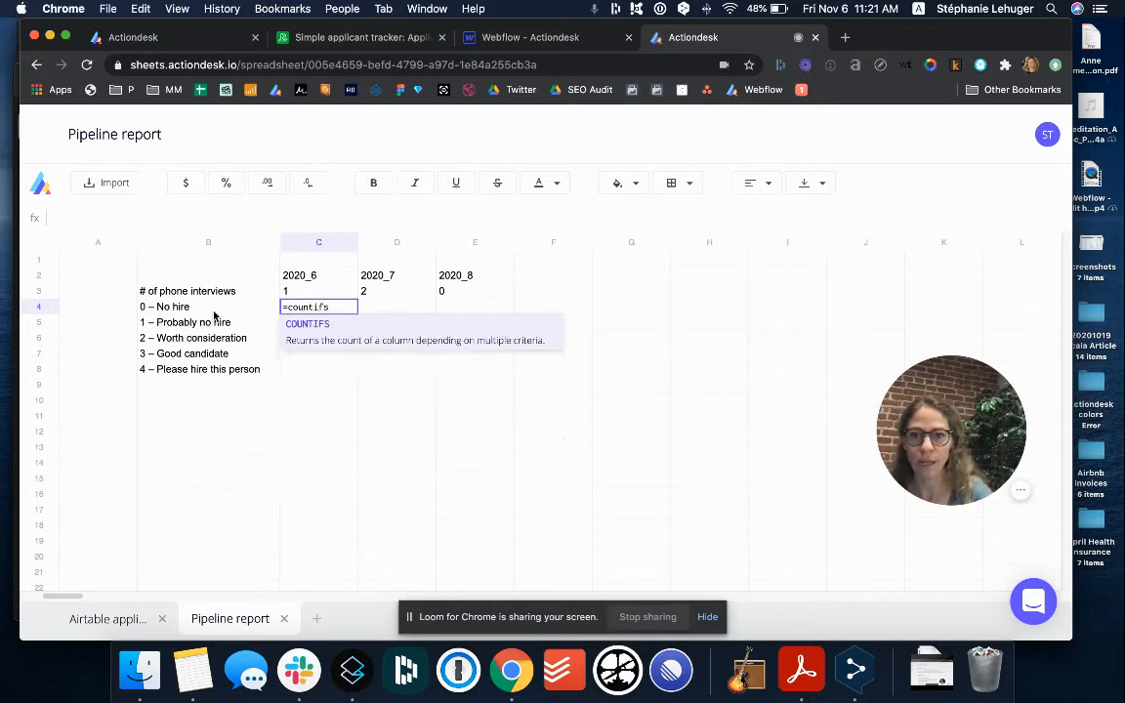
click(316, 323)
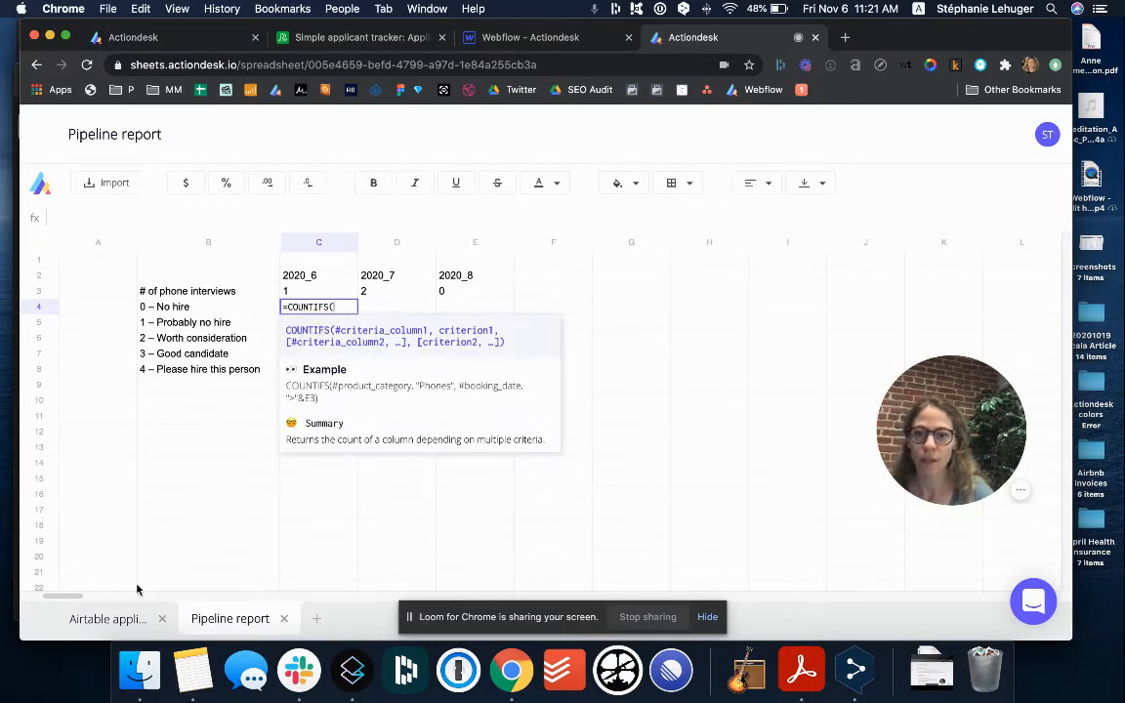
click(115, 623)
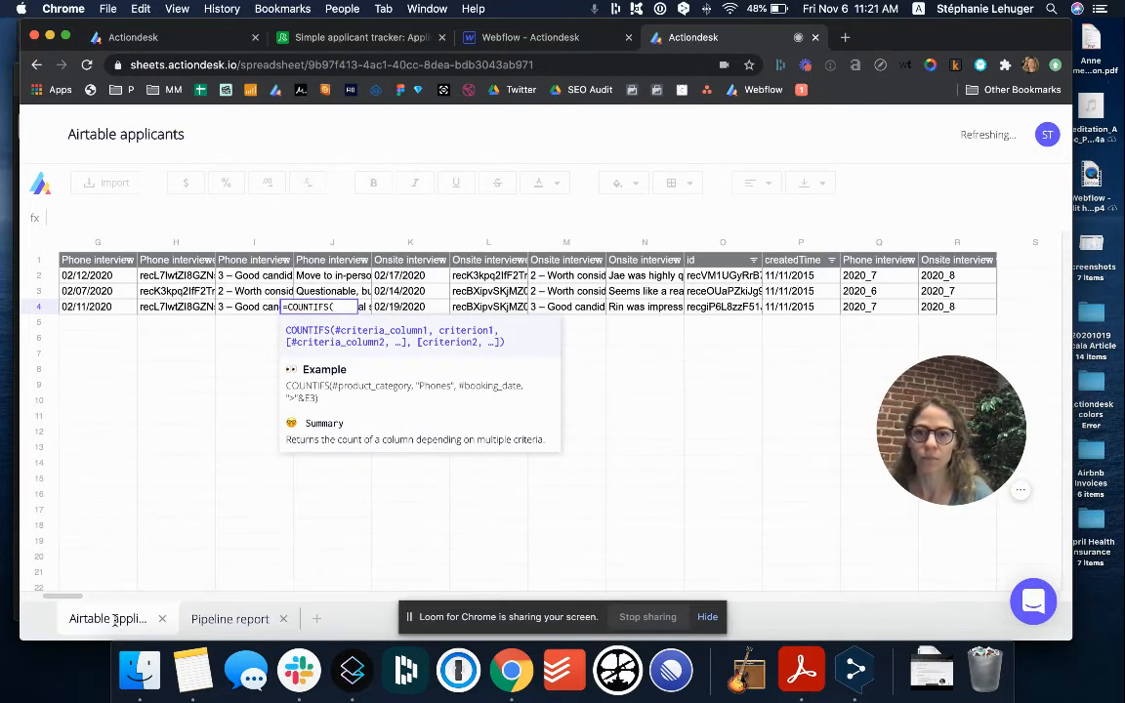
click(872, 262)
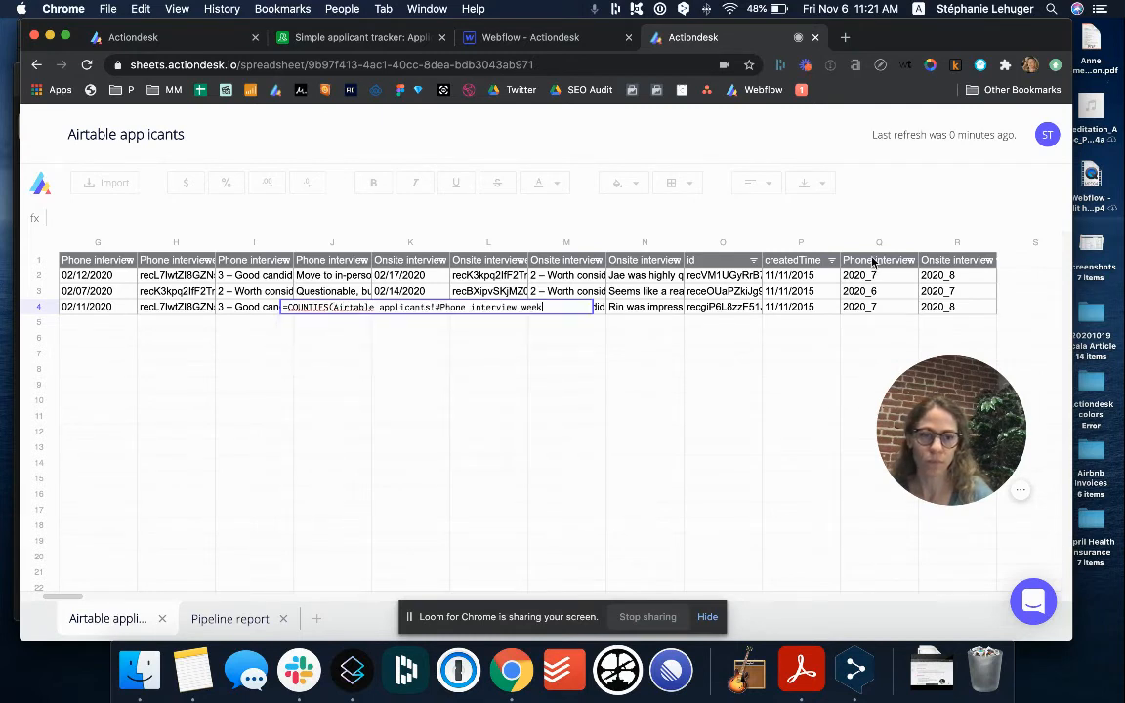
text(,)
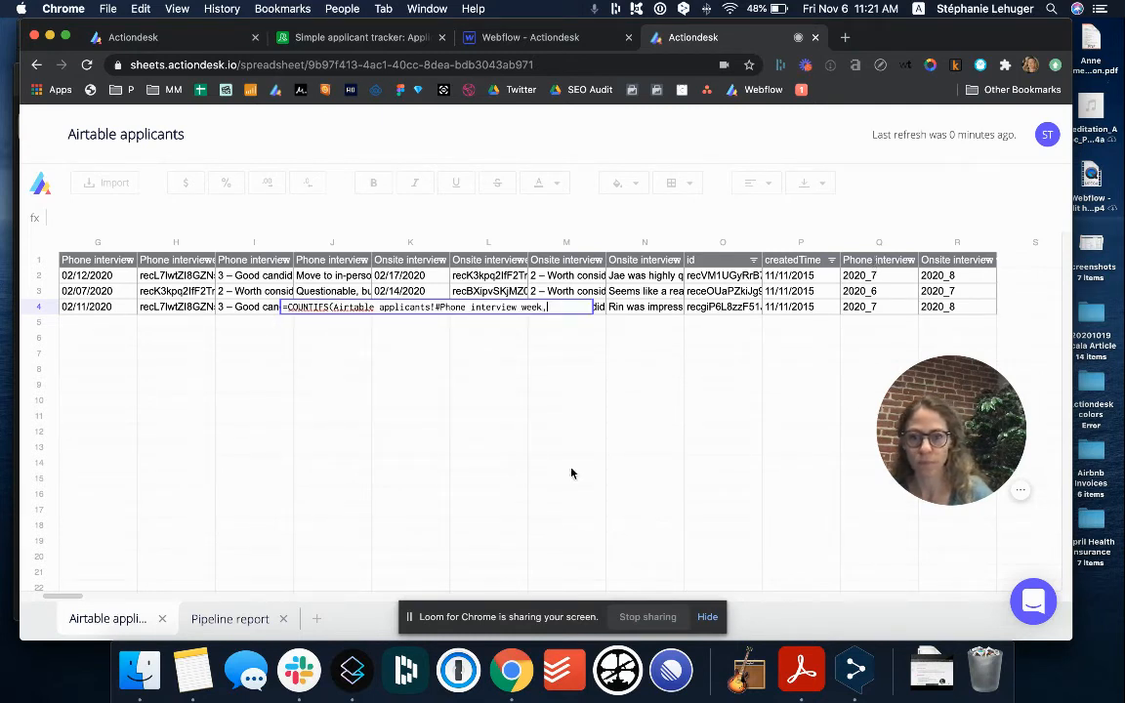
click(273, 613)
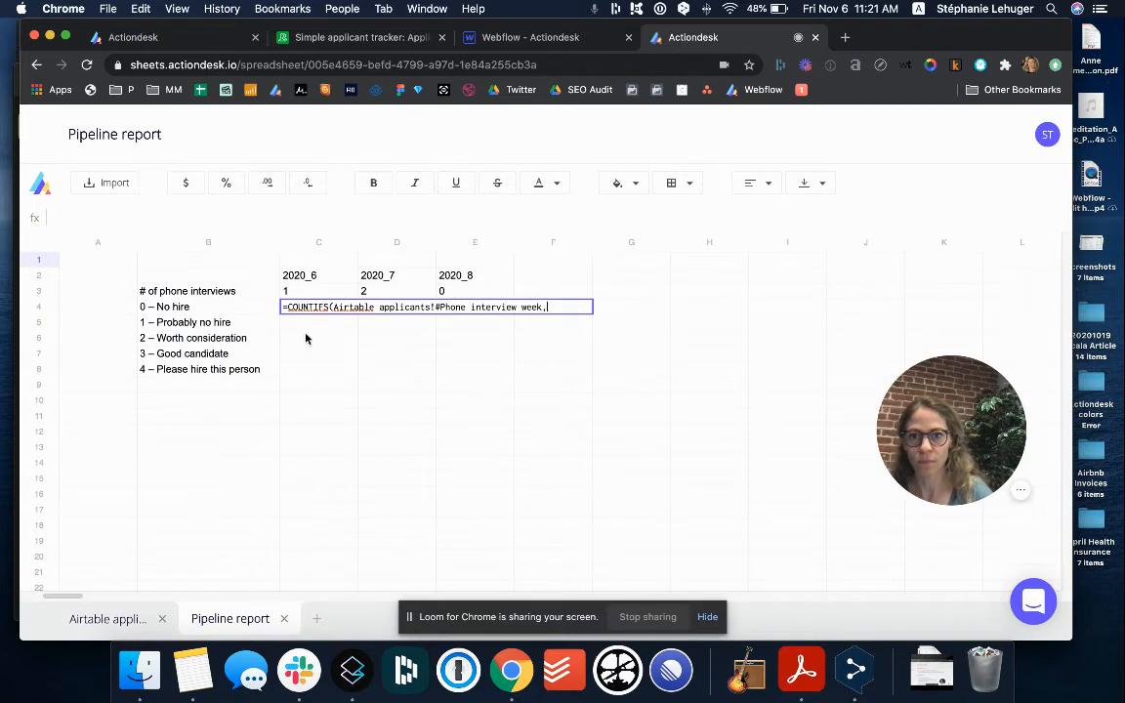
click(323, 279)
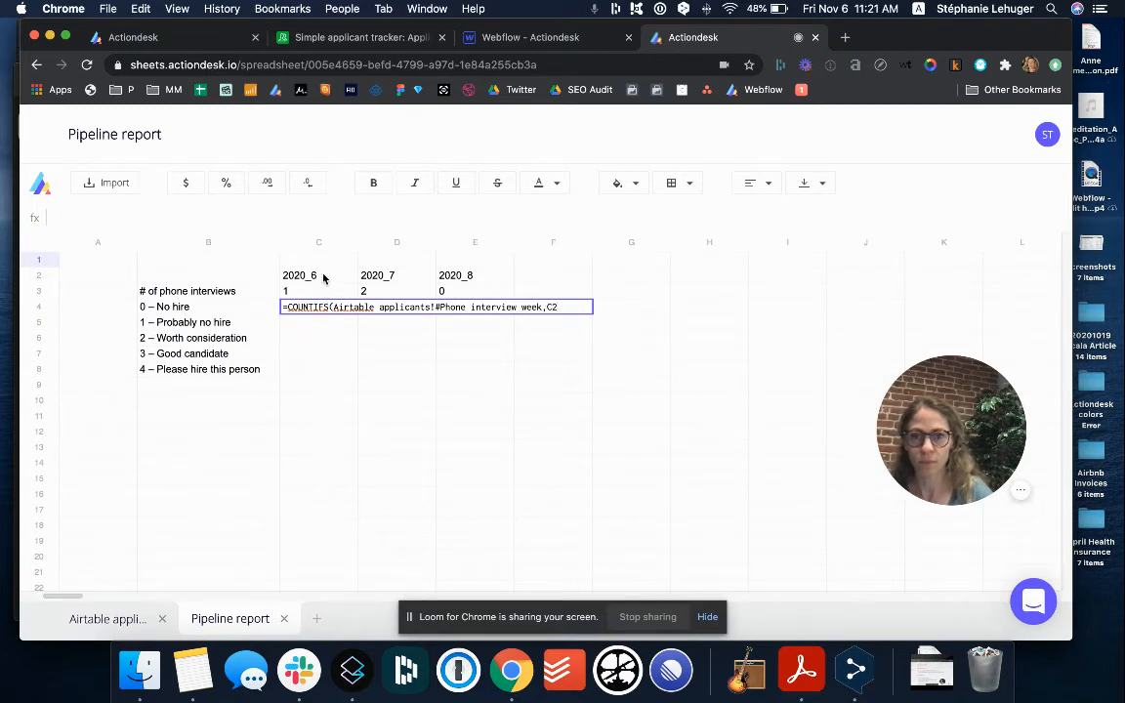
text(,)
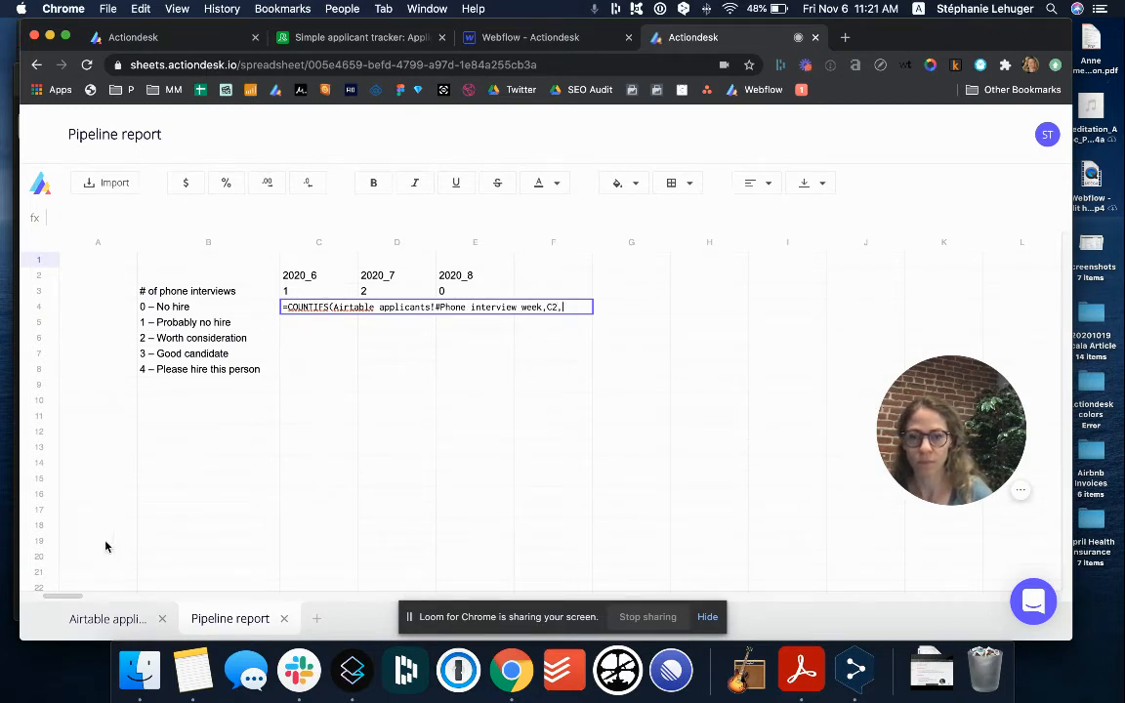
- Complete the COUNTIFS formula in C4 with a second criterion matching Airtable applicants!#Phone interview score to B4
click(108, 619)
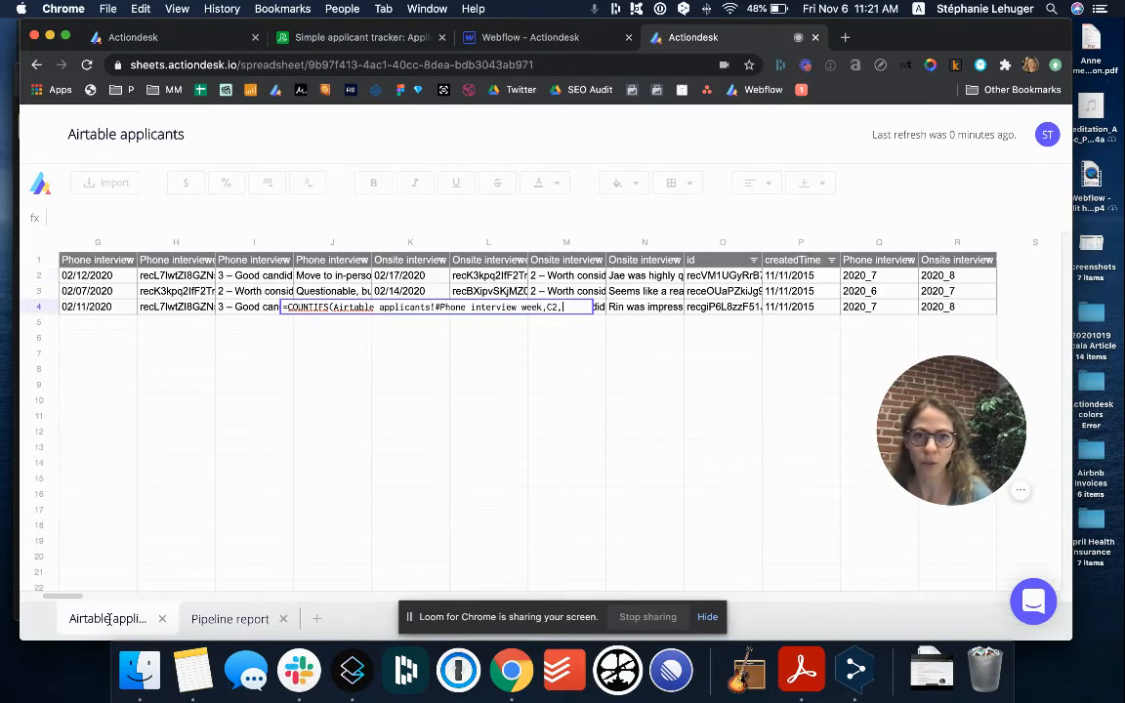
click(250, 264)
text(,)
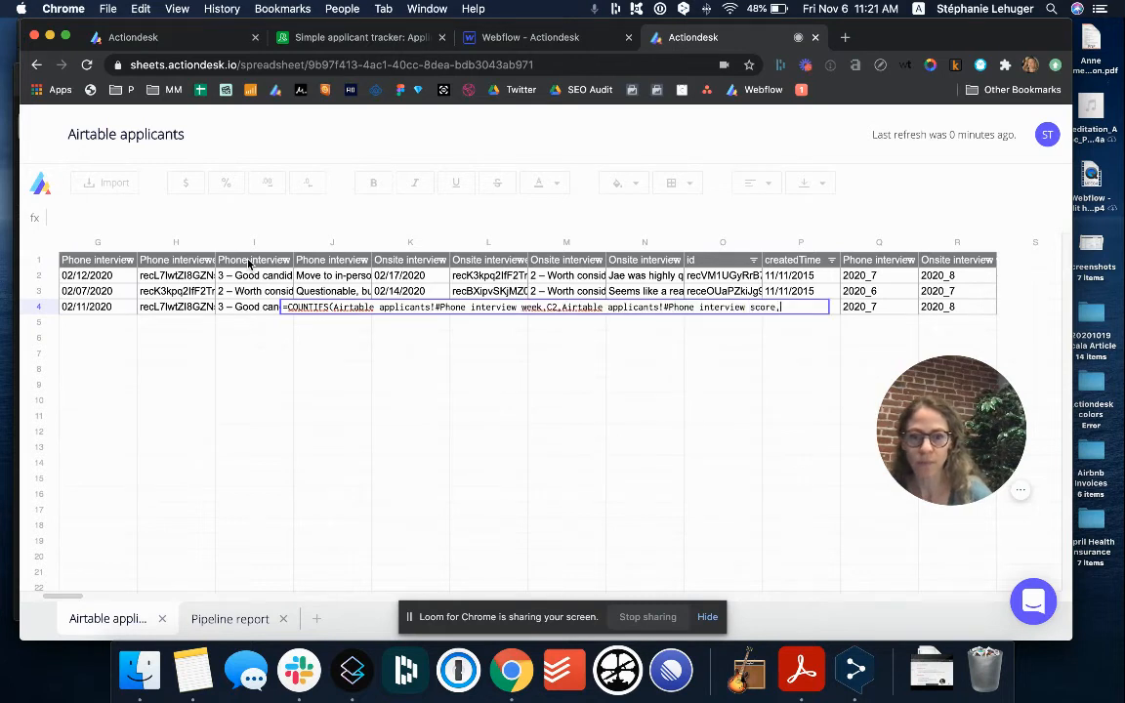
click(224, 619)
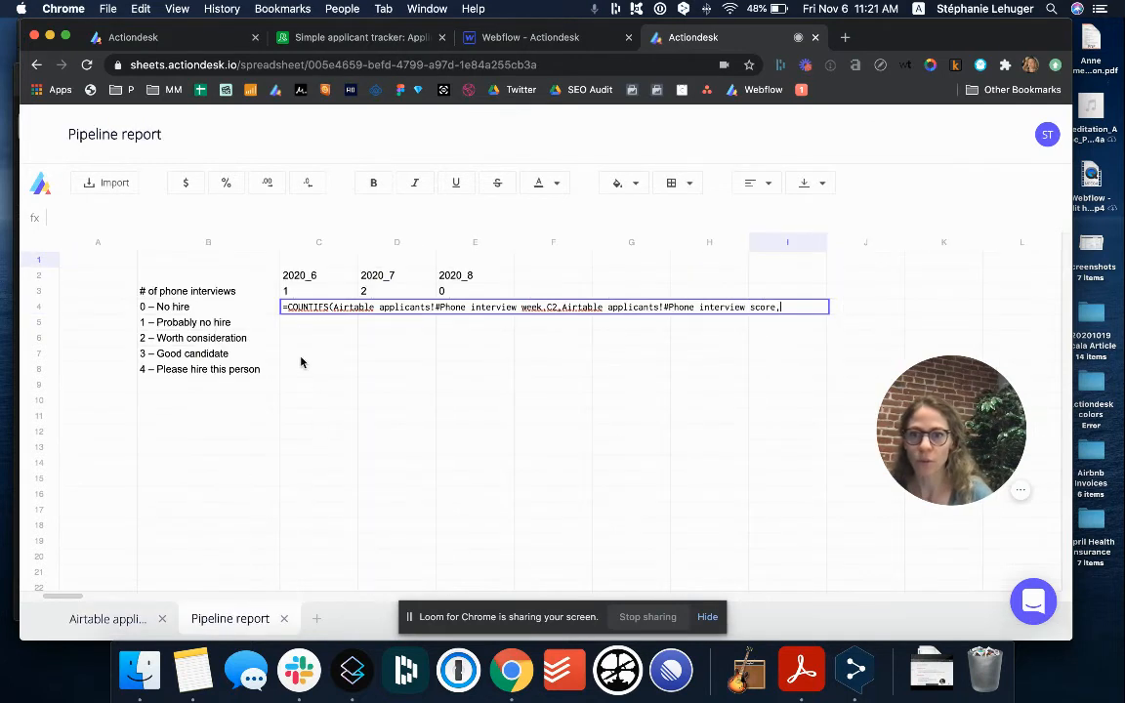
click(249, 313)
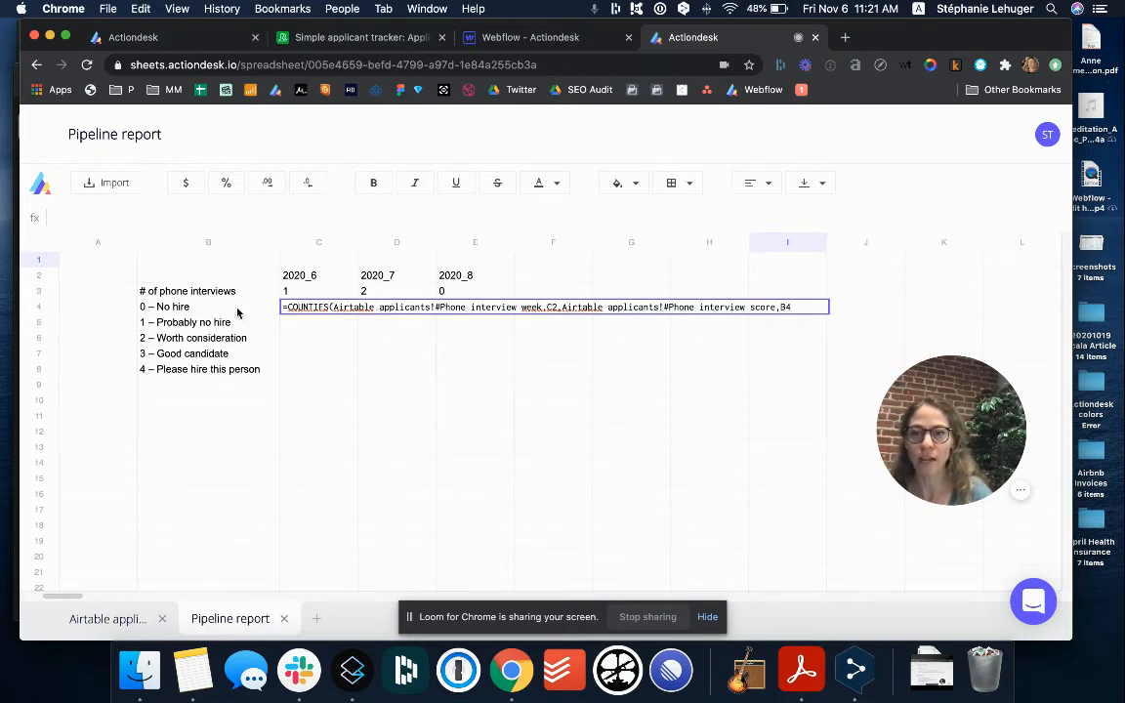
key(Return)
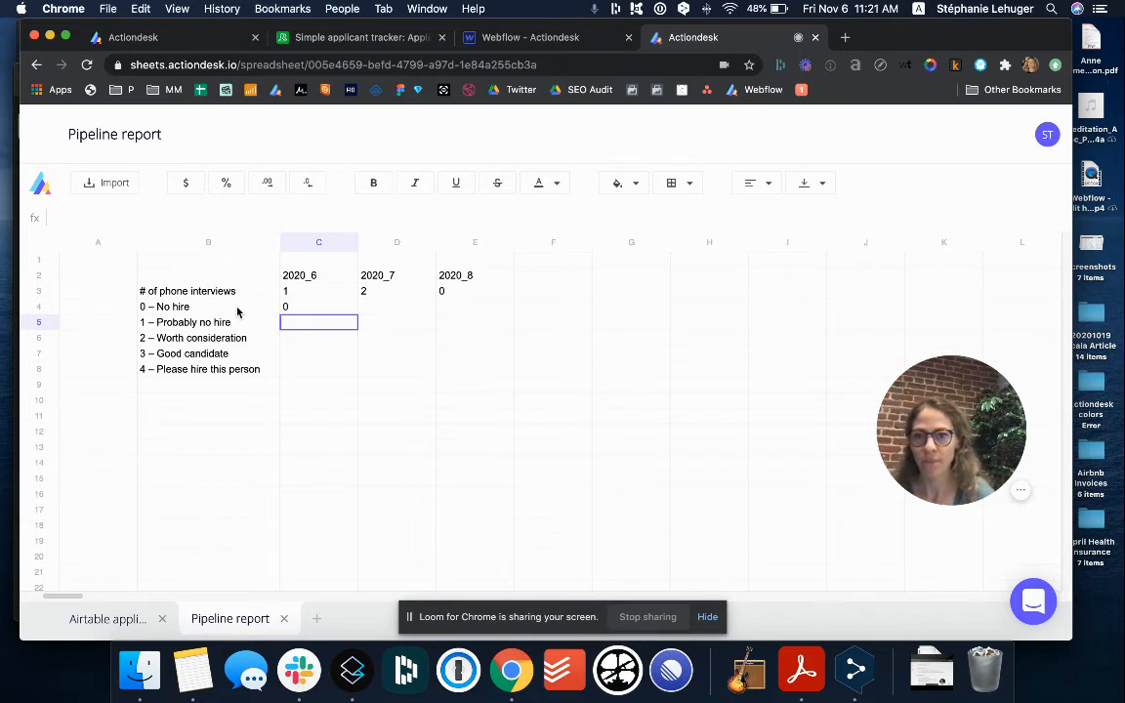
- Make the references in the C4 formula mixed, changing the week criterion to C$2 and the score criterion to $B4
click(341, 310)
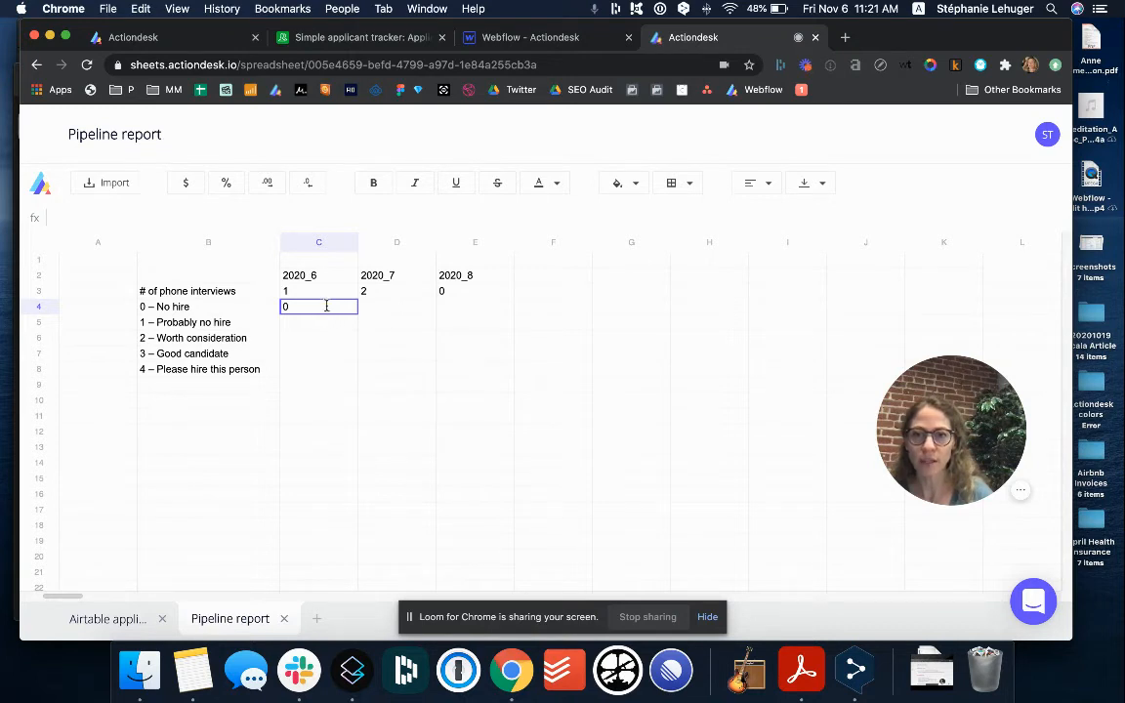
double_click(326, 306)
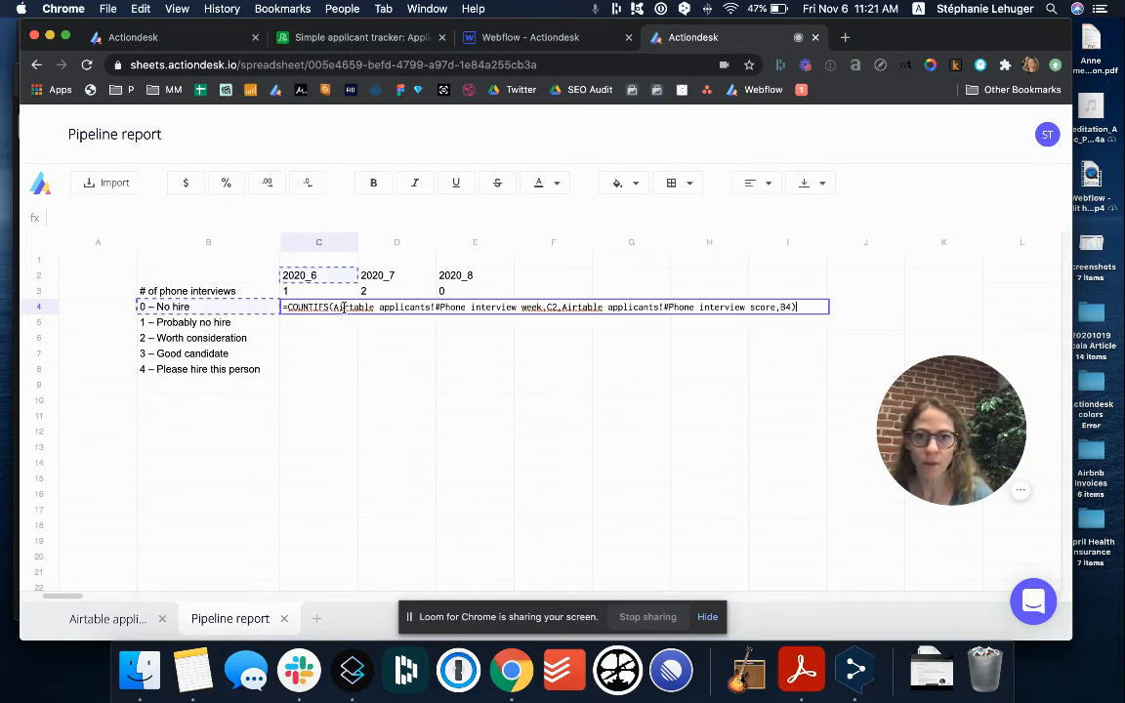
click(551, 308)
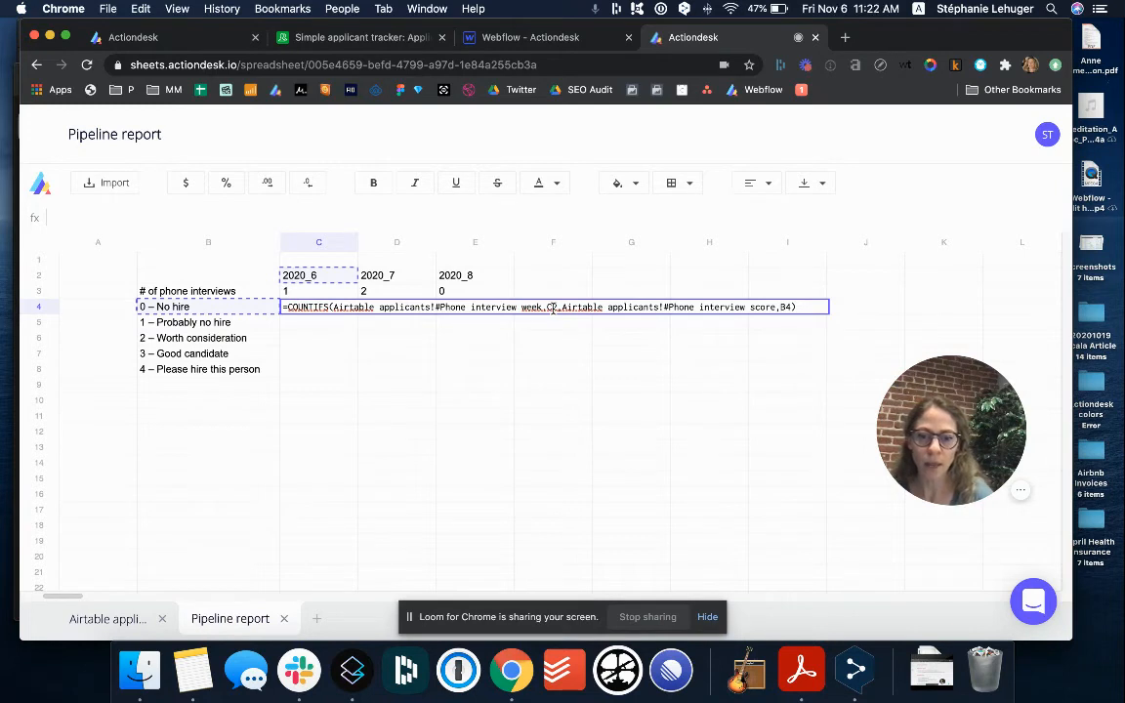
text($)
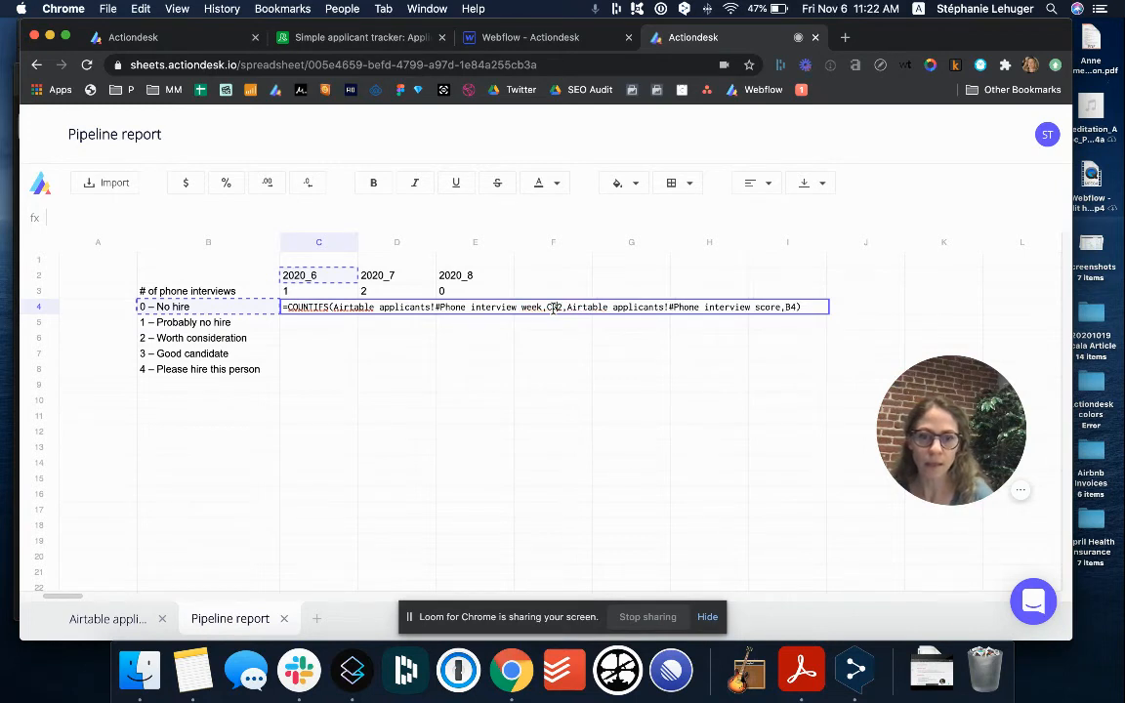
click(785, 307)
text($)
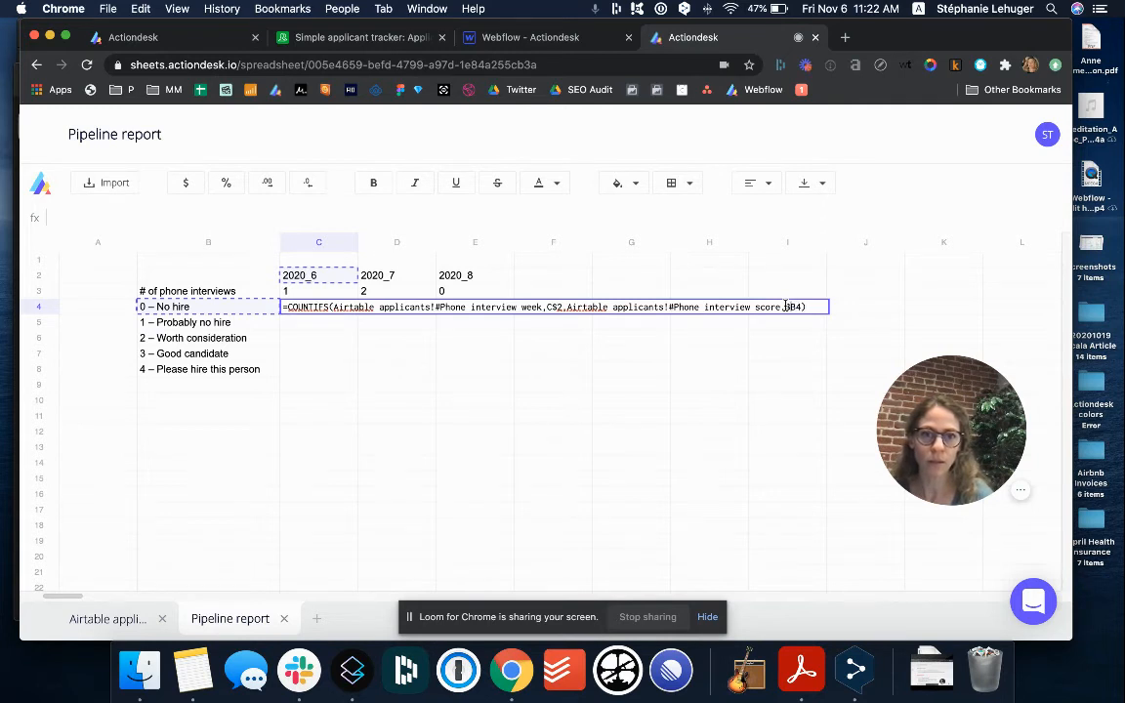
key(Return)
- Copy the COUNTIFS formula from C4 across C4:E8 for all phone interview scores and weeks
key(Up)
key(super+c)
key(Right)
key(Left)
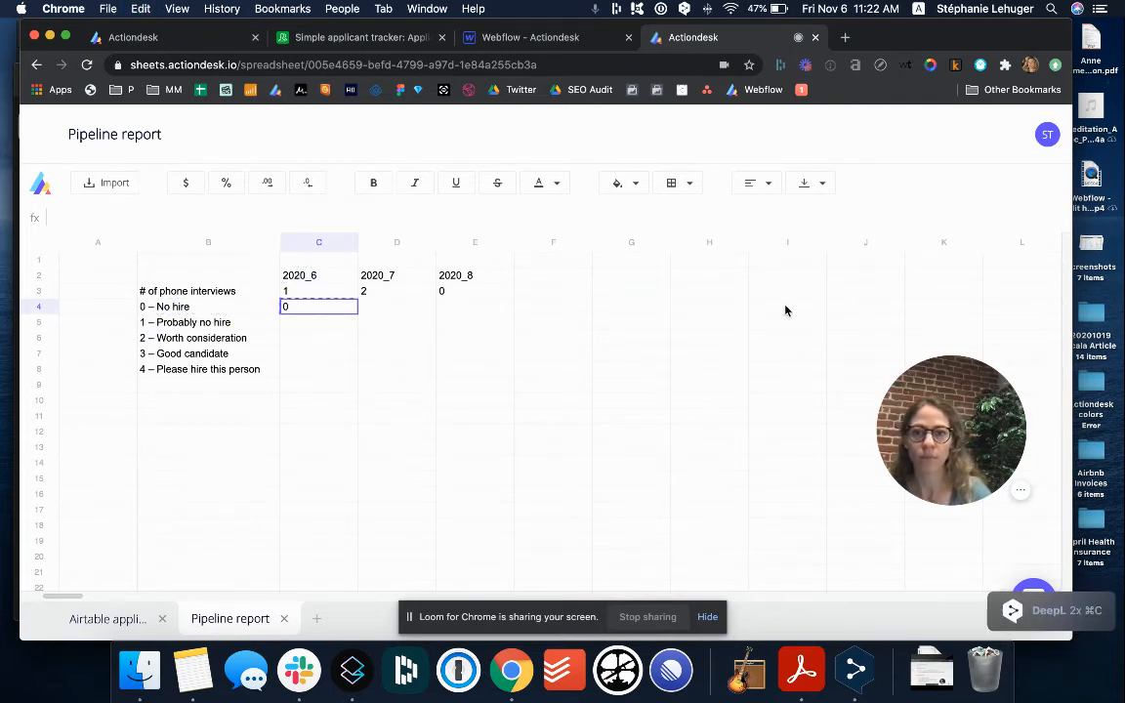
key(shift+Right)
key(shift+Right)
key(shift+Down)
key(shift+Down)
key(shift+Down)
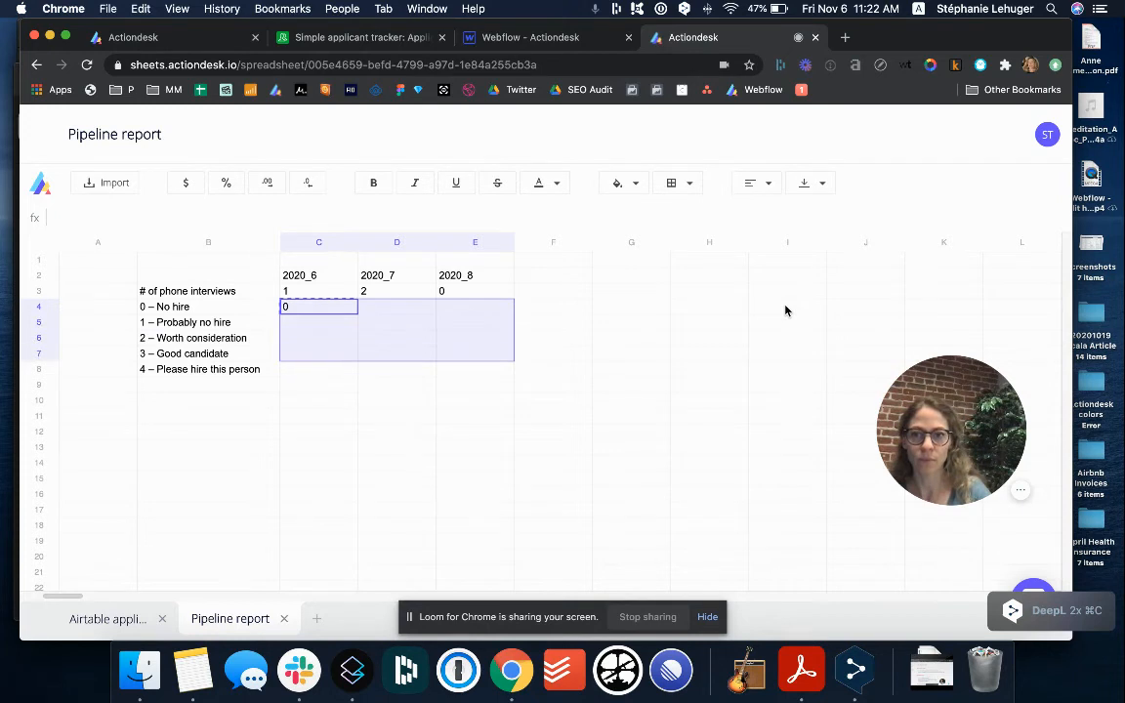
key(shift+Down)
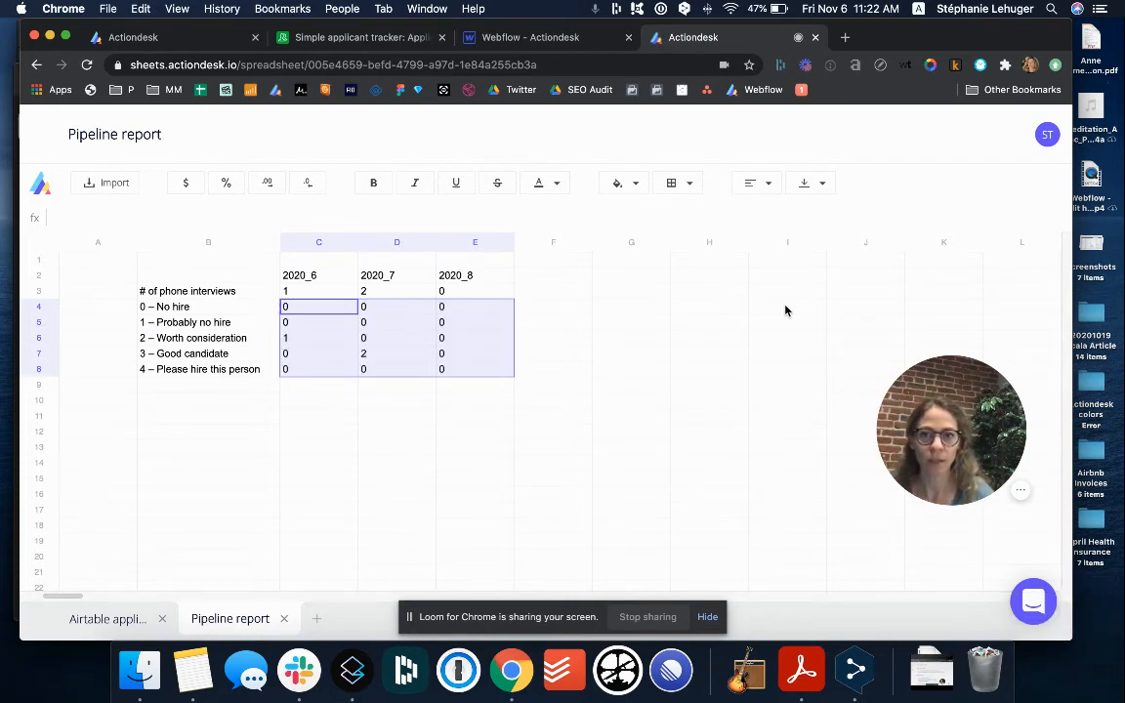
- Copy the phone interview table B2:E8 and paste it at G2 of Pipeline report
click(415, 354)
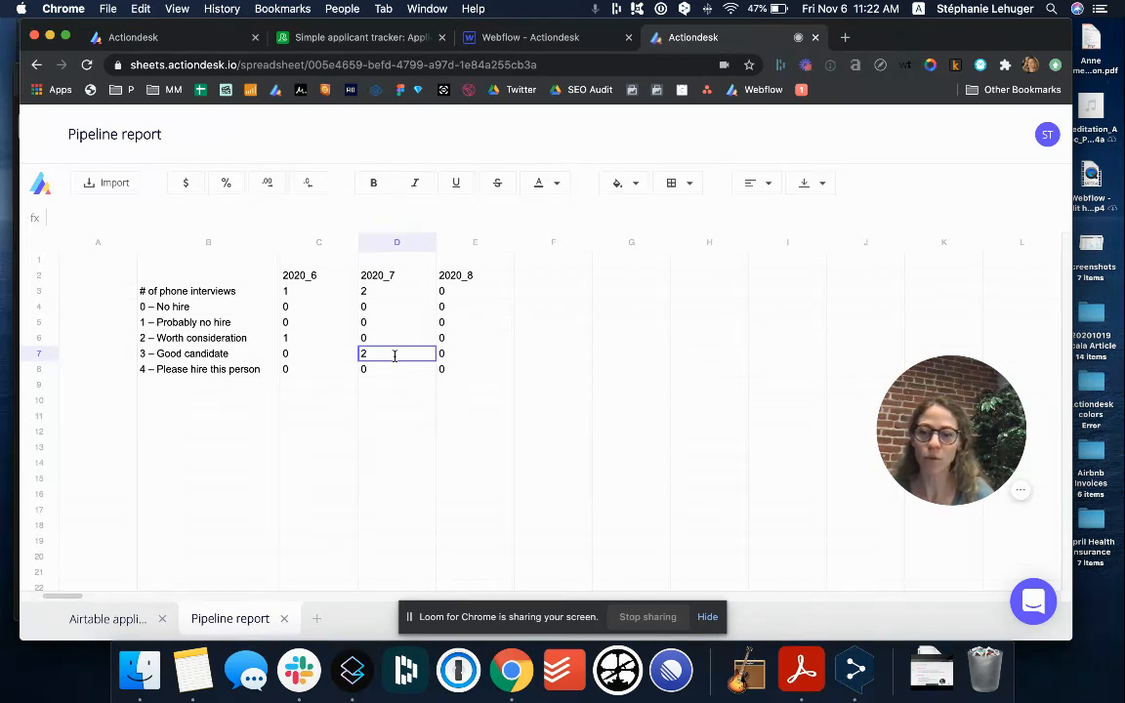
click(242, 293)
drag(263, 273, 454, 366)
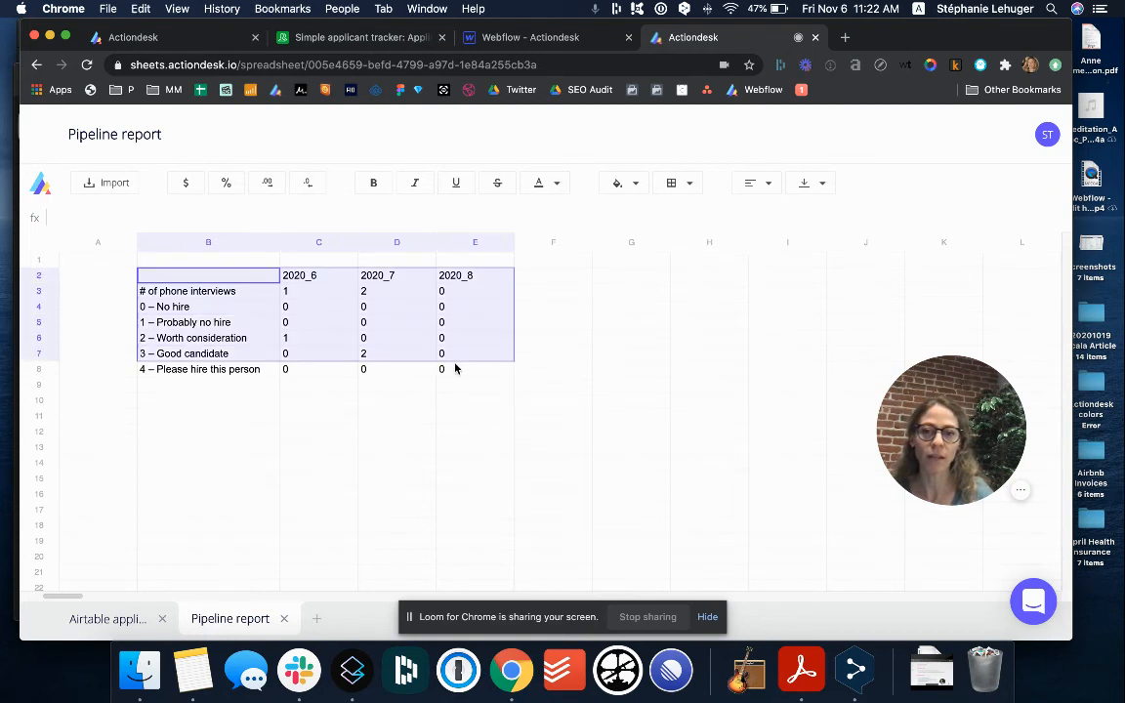
key(super+c)
click(615, 277)
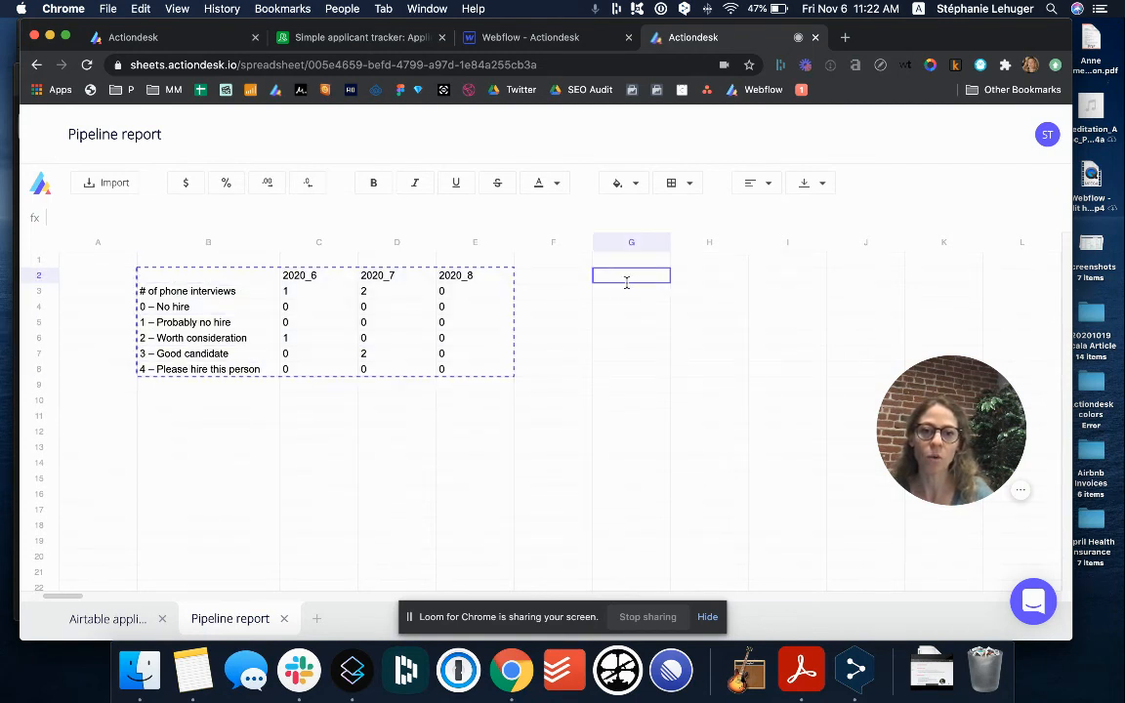
key(super+v)
- Relabel G3 as "# of onsite interviews" and clear the copied counts in H3:J8
click(627, 291)
double_click(627, 291)
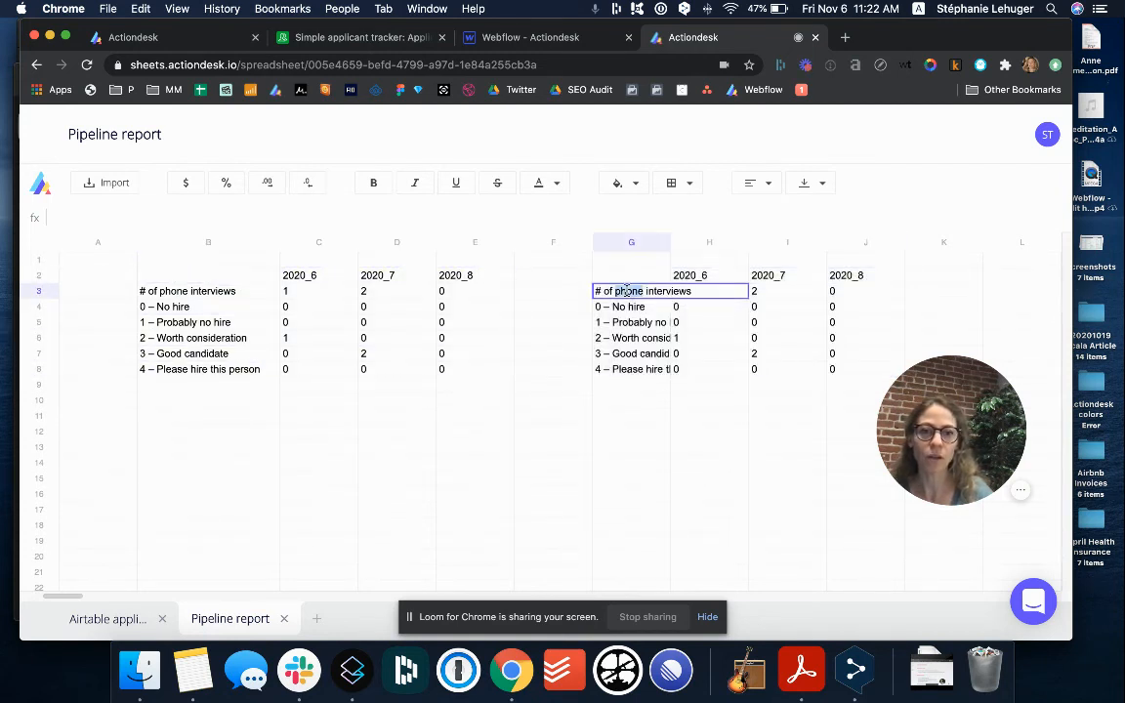
text(onsite)
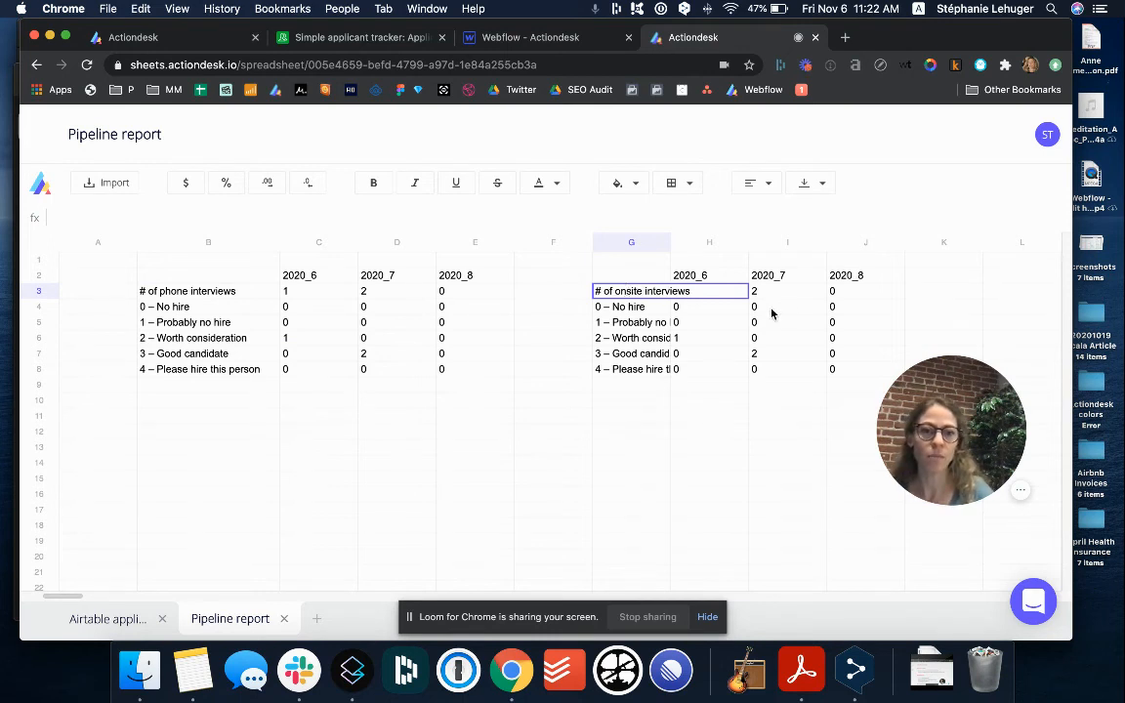
click(750, 293)
drag(713, 291, 847, 369)
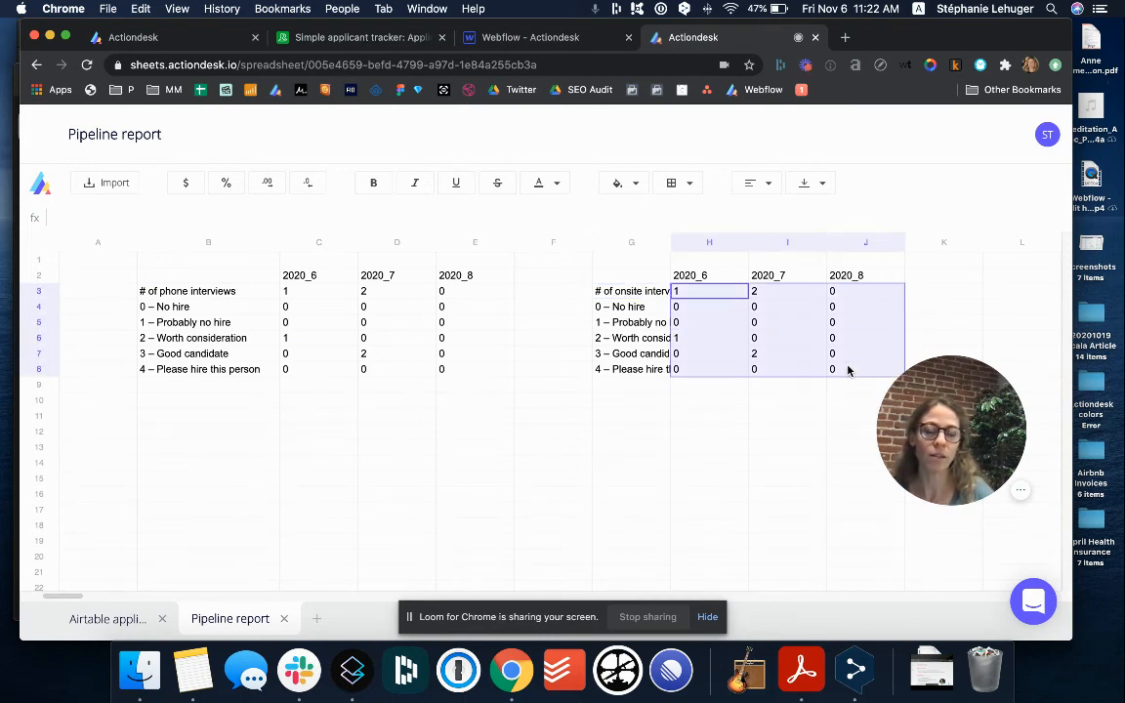
key(Delete)
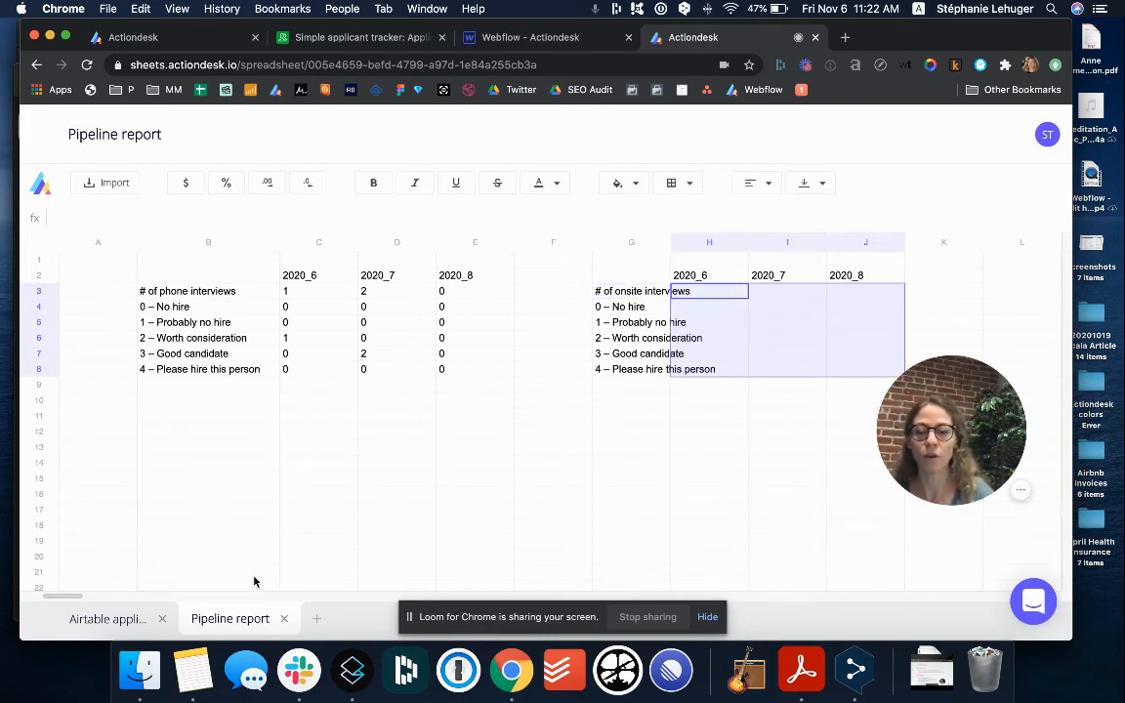
- Check the onsite interview columns in Airtable applicants, including the one in column M, and return to Pipeline report
click(95, 621)
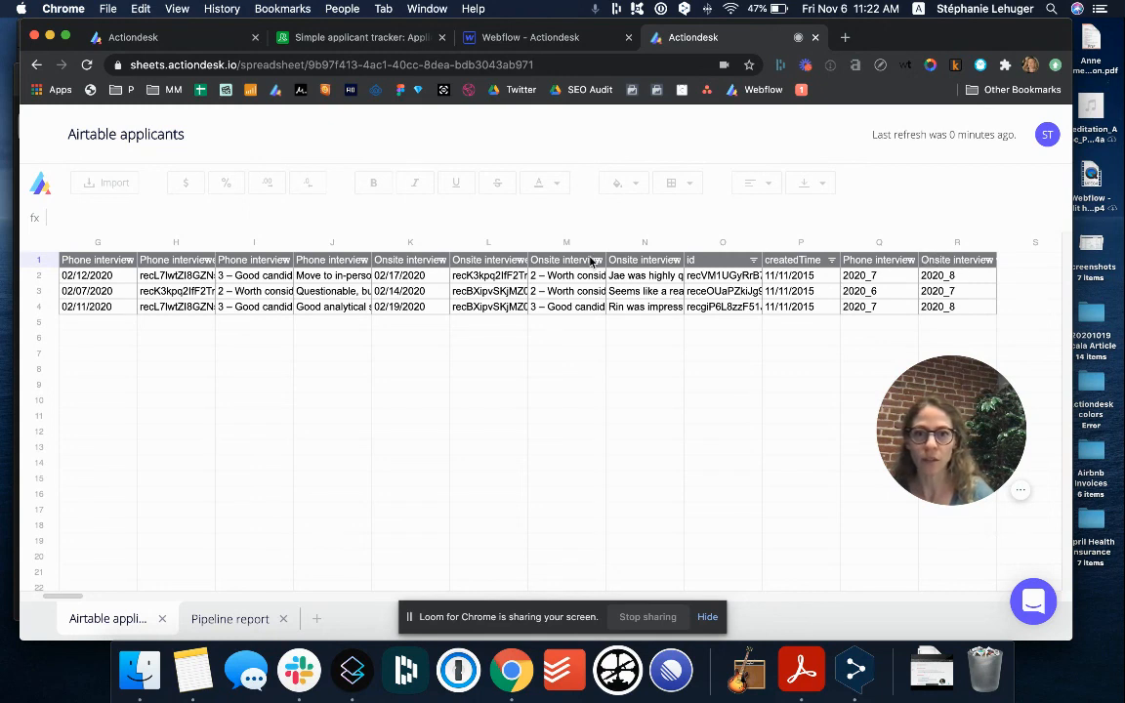
click(244, 617)
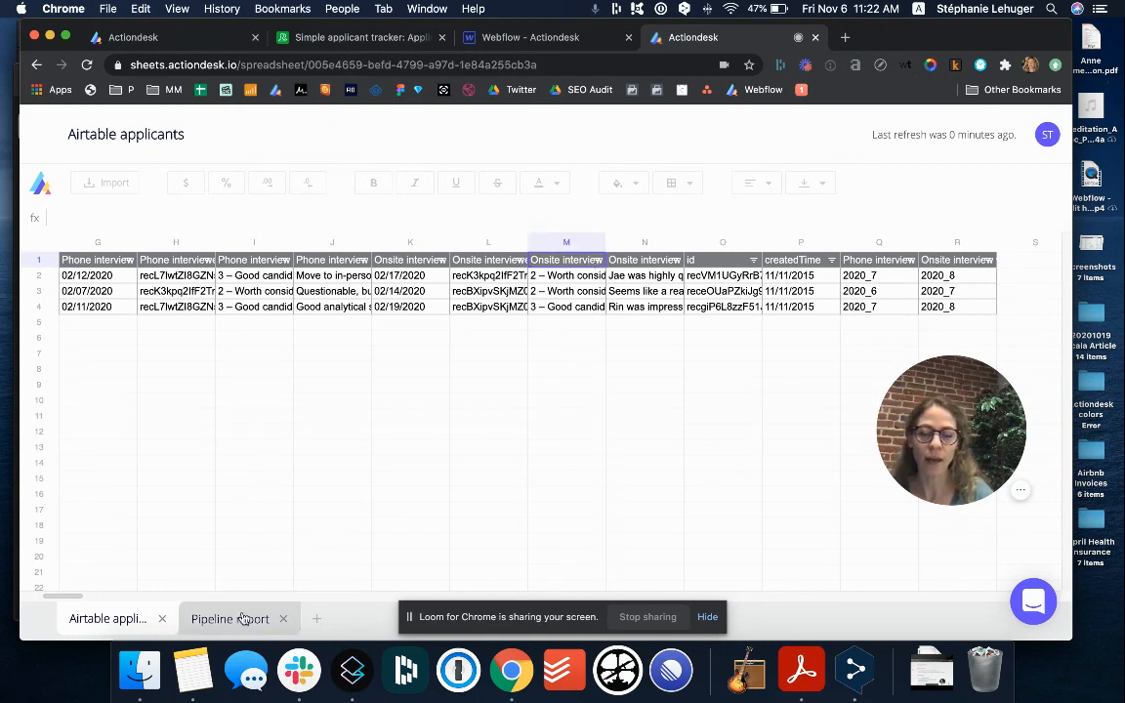